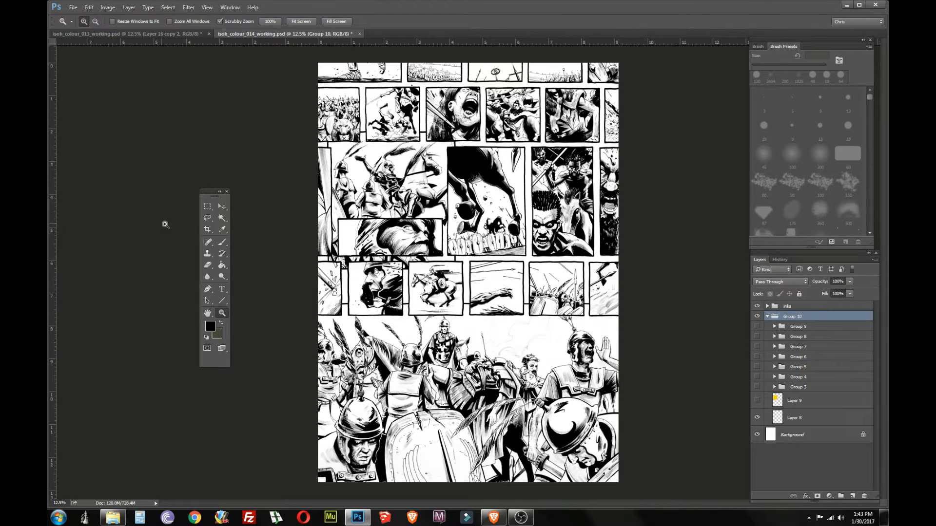
Activate the Move tool and reposition the floating tool palette beside the comic page.
{"action": "left_click", "coordinate": [222, 207]}
{"action": "left_click_drag", "start_coordinate": [204, 196], "coordinate": [213, 155]}
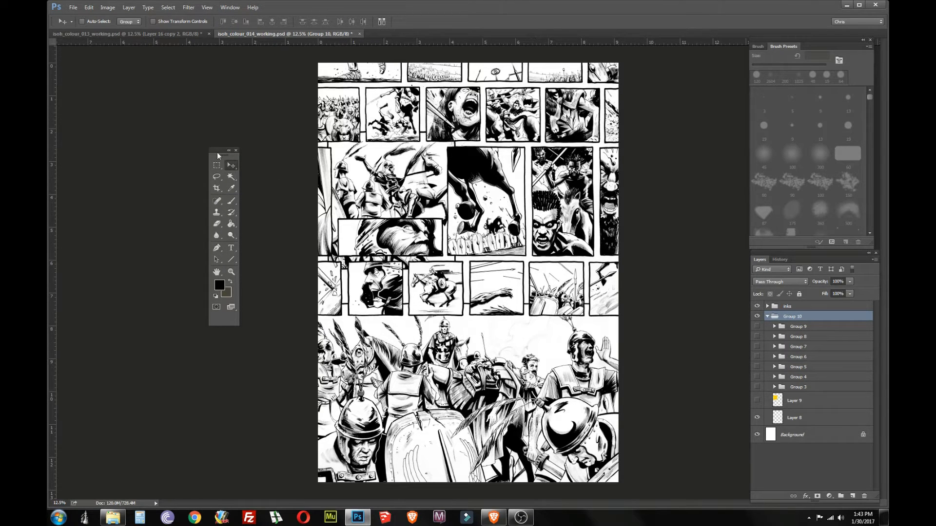
{"action": "left_click_drag", "start_coordinate": [217, 155], "coordinate": [225, 113]}
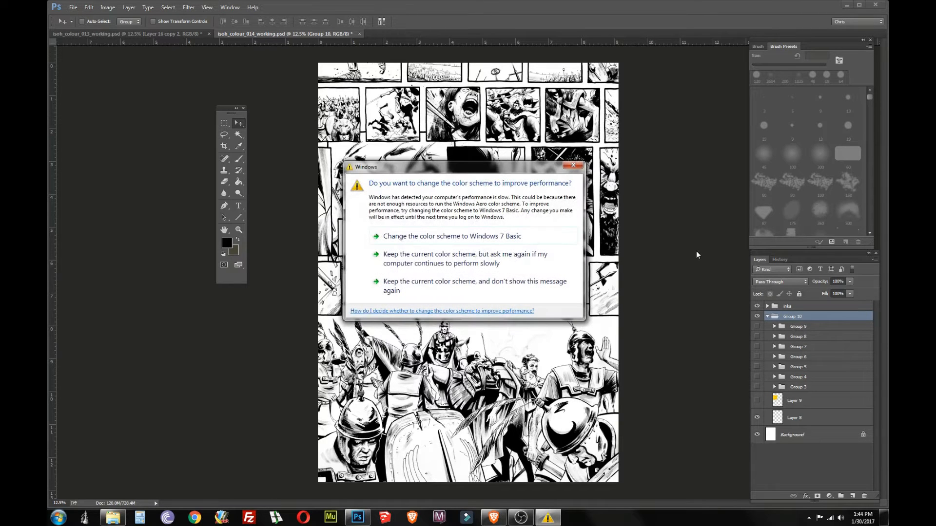
Keep the current Windows color scheme and turn off further messages about it.
{"action": "left_click_drag", "start_coordinate": [462, 172], "coordinate": [500, 156]}
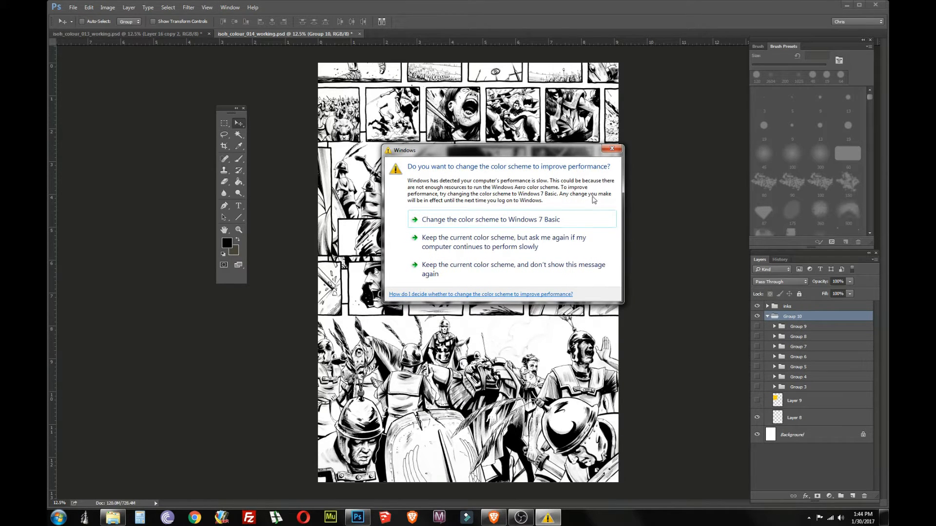
{"action": "left_click", "coordinate": [489, 275]}
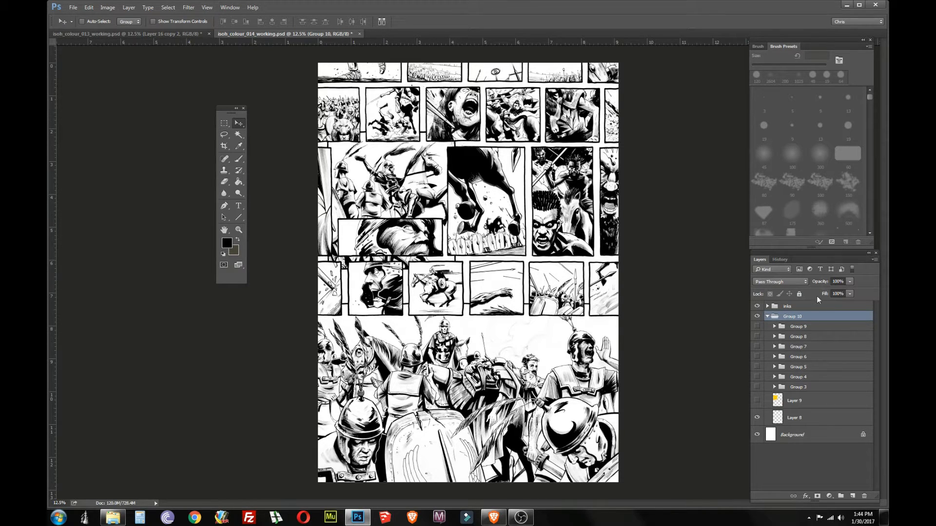
Make Groups 9, 8 and 7 inside Group 10 visible and expand them to their red, blue and green layers.
{"action": "left_click", "coordinate": [757, 326]}
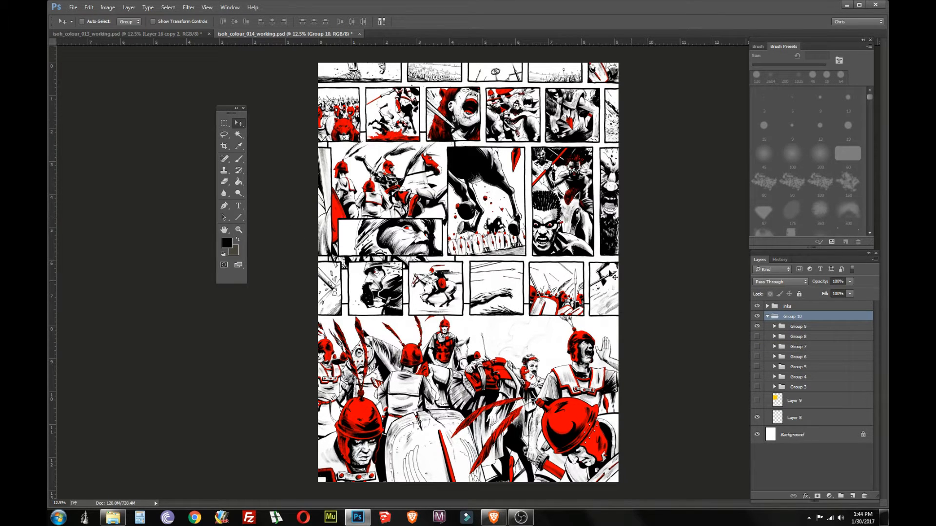
{"action": "left_click", "coordinate": [774, 327]}
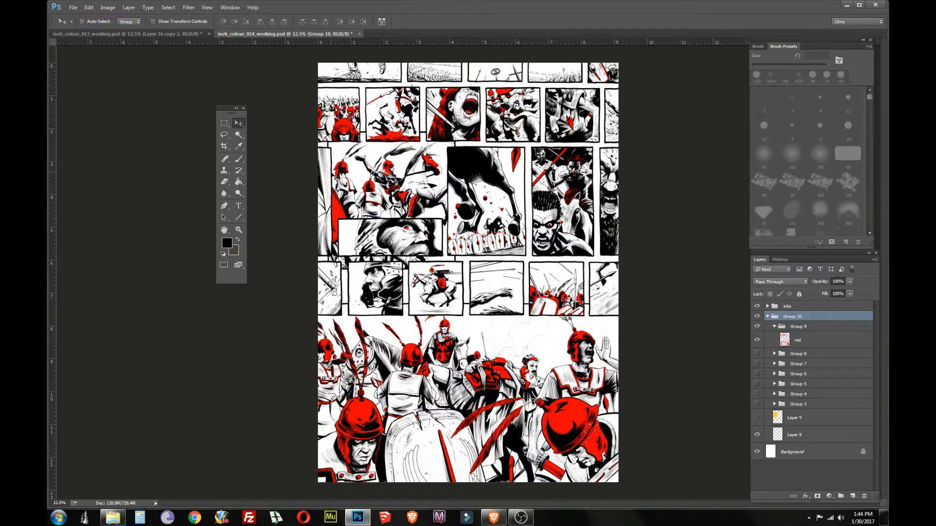
{"action": "left_click", "coordinate": [239, 229]}
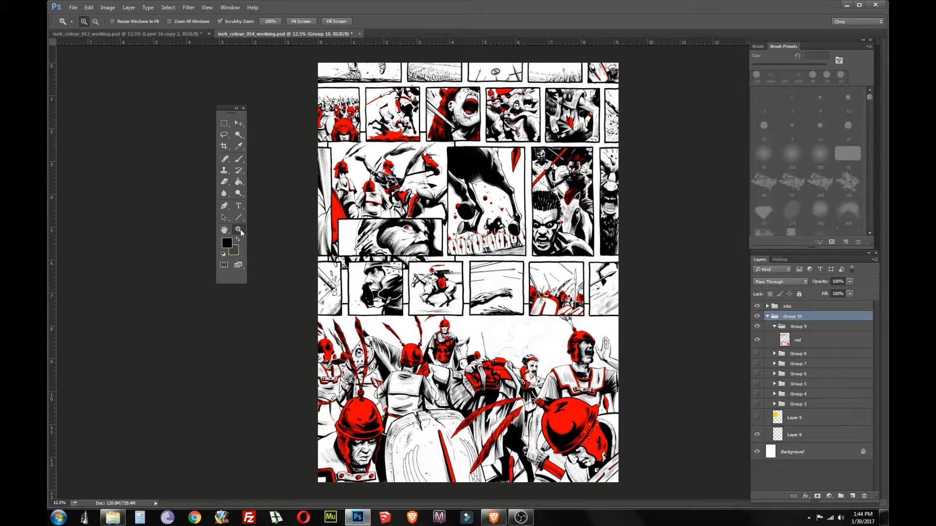
{"action": "left_click", "coordinate": [756, 354]}
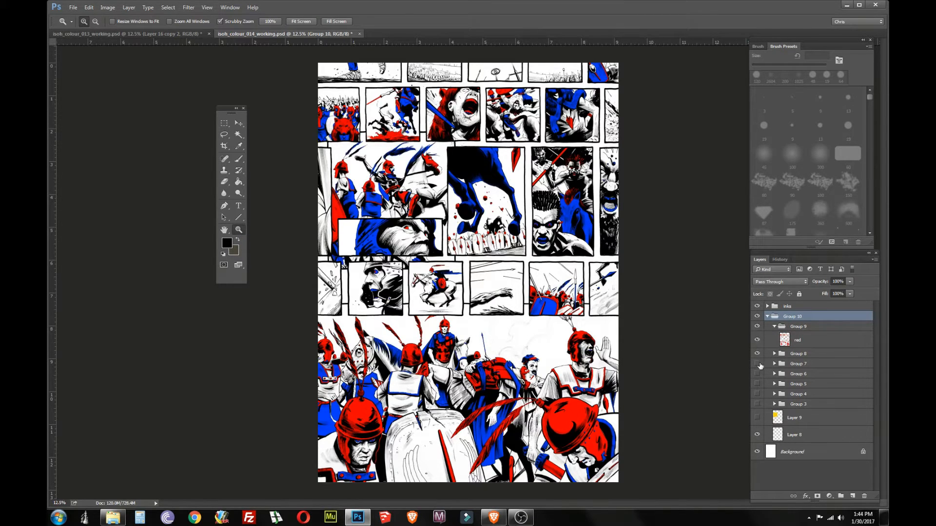
{"action": "left_click", "coordinate": [775, 353]}
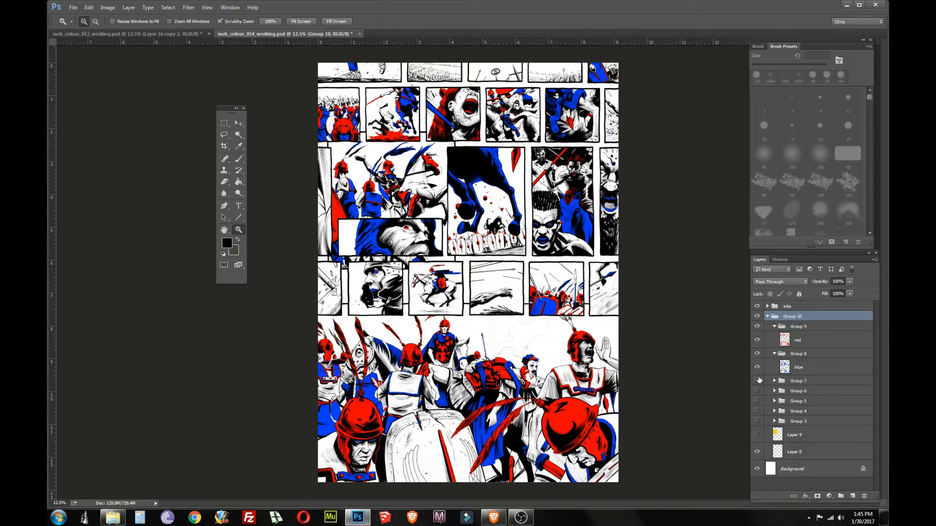
{"action": "left_click", "coordinate": [757, 380]}
{"action": "left_click", "coordinate": [774, 380]}
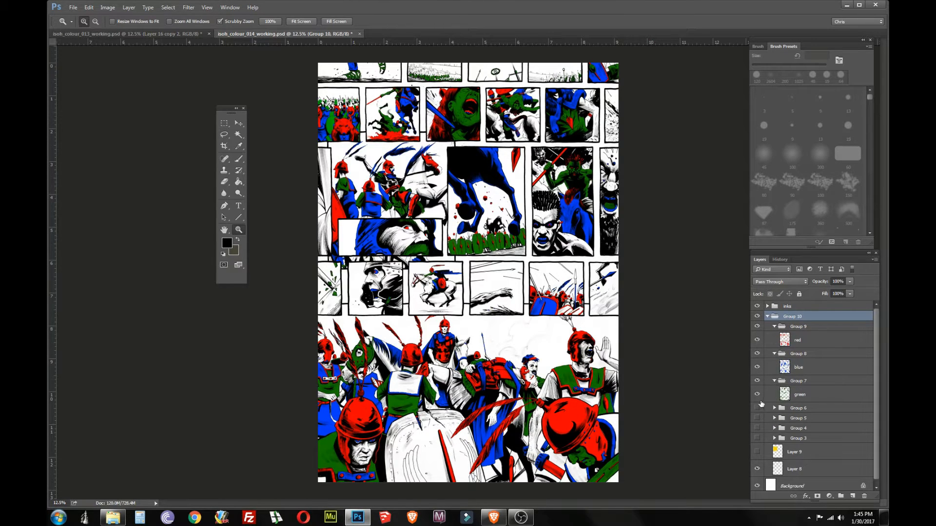
Make Groups 6 and 5 visible and expand them to their purple and orange layers.
{"action": "left_click", "coordinate": [756, 408]}
{"action": "left_click", "coordinate": [774, 408]}
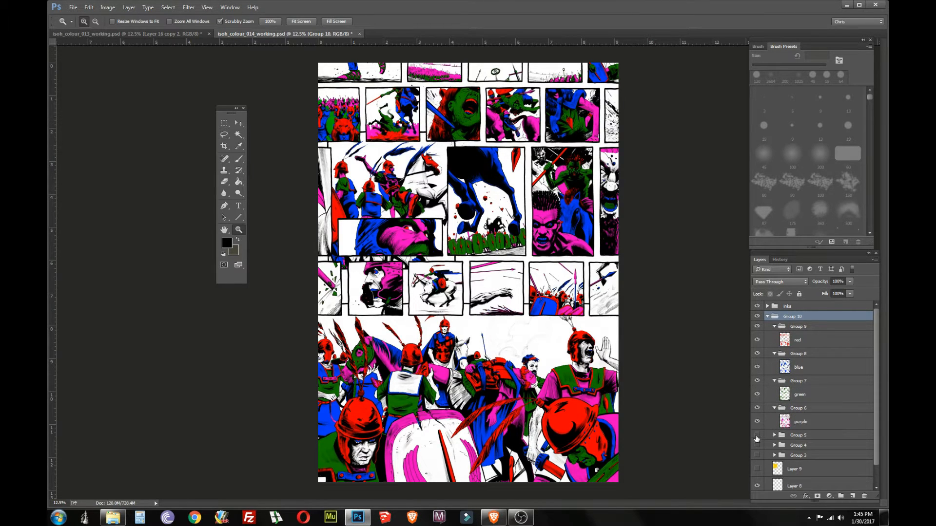
{"action": "left_click", "coordinate": [756, 435]}
{"action": "left_click", "coordinate": [775, 435]}
{"action": "scroll", "coordinate": [774, 438], "scroll_direction": "down", "scroll_amount": 1}
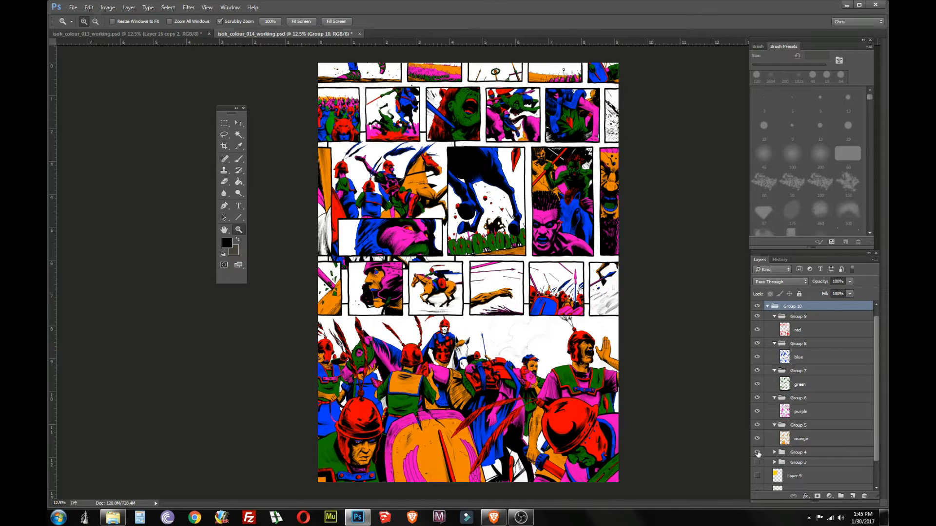
Make Group 4, Group 3 and Layer 9 visible, and expand Group 4.
{"action": "left_click", "coordinate": [757, 453]}
{"action": "left_click", "coordinate": [775, 452]}
{"action": "scroll", "coordinate": [775, 453], "scroll_direction": "down", "scroll_amount": 1}
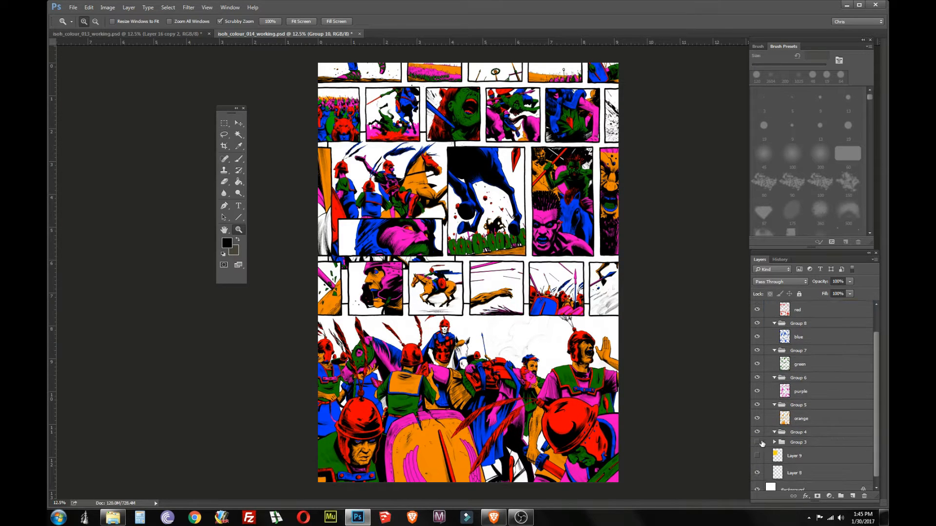
{"action": "left_click", "coordinate": [757, 442]}
{"action": "left_click", "coordinate": [757, 455]}
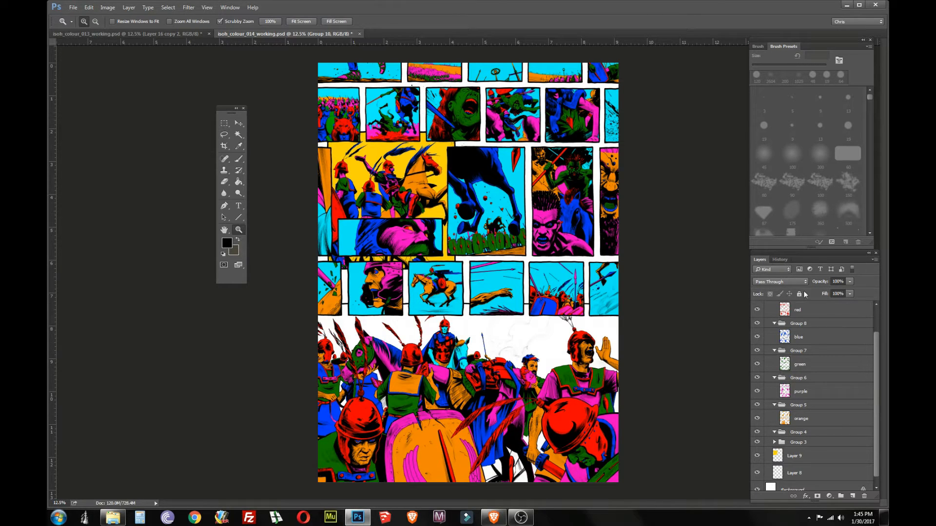
Examine the layers inside the inks group and collapse it again.
{"action": "left_click", "coordinate": [819, 313]}
{"action": "scroll", "coordinate": [821, 333], "scroll_direction": "up", "scroll_amount": 1}
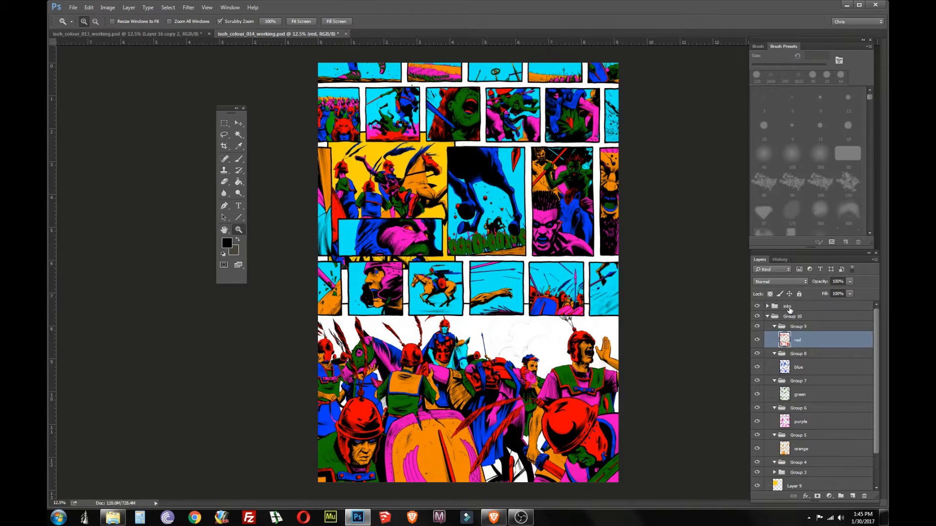
{"action": "left_click", "coordinate": [767, 307]}
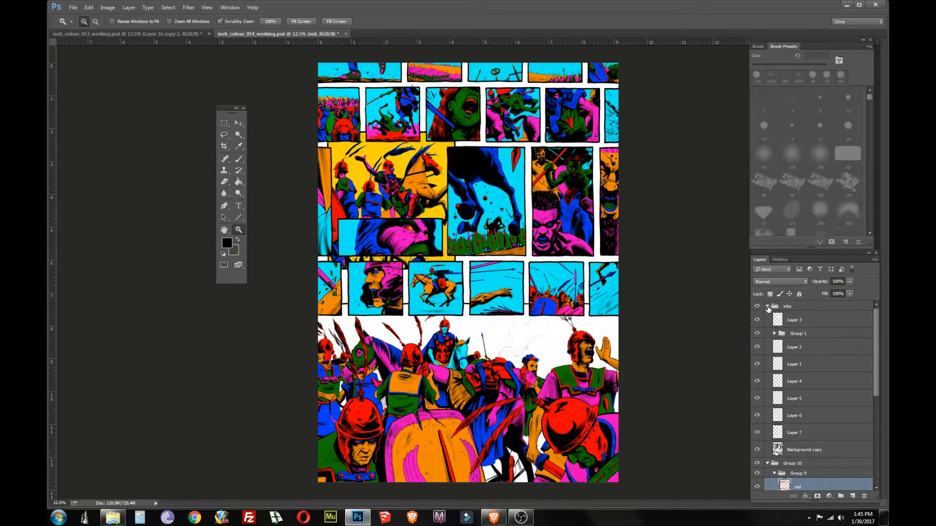
{"action": "left_click", "coordinate": [768, 307]}
Switch the inks group's blend mode to Normal and back to Multiply to compare the effect on the colours.
{"action": "left_click", "coordinate": [792, 306]}
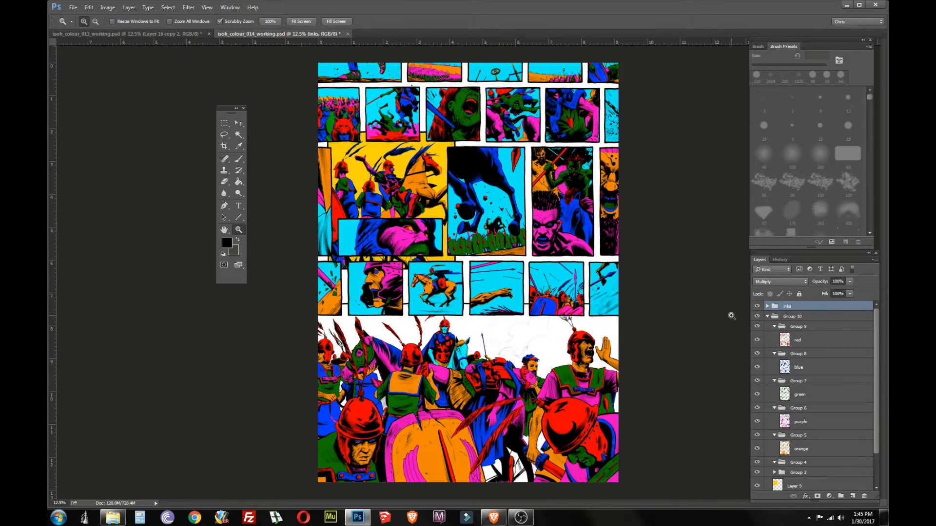
{"action": "left_click", "coordinate": [779, 282]}
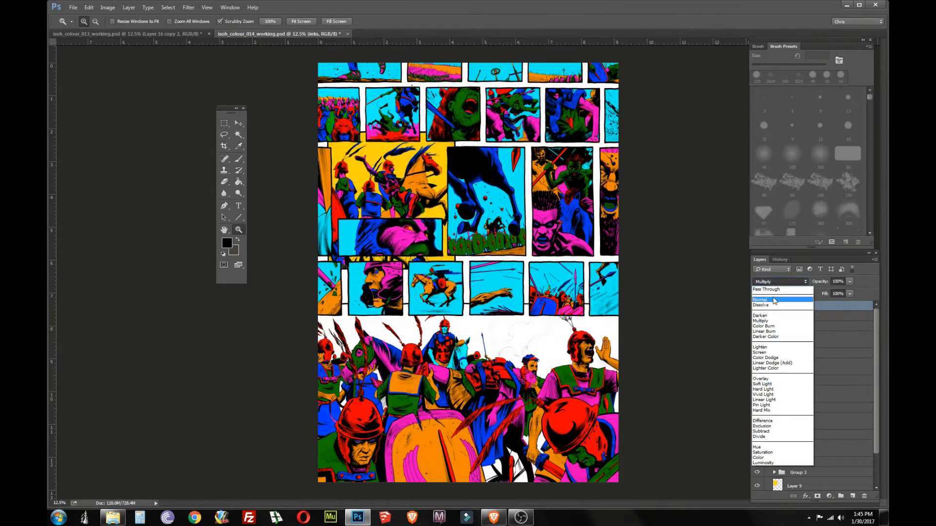
{"action": "left_click", "coordinate": [775, 301]}
{"action": "left_click", "coordinate": [772, 282]}
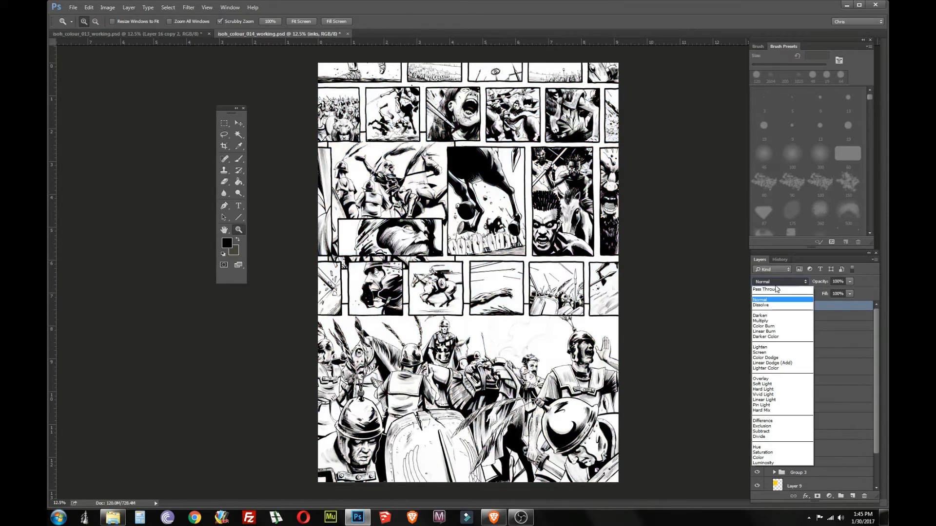
{"action": "left_click", "coordinate": [772, 321]}
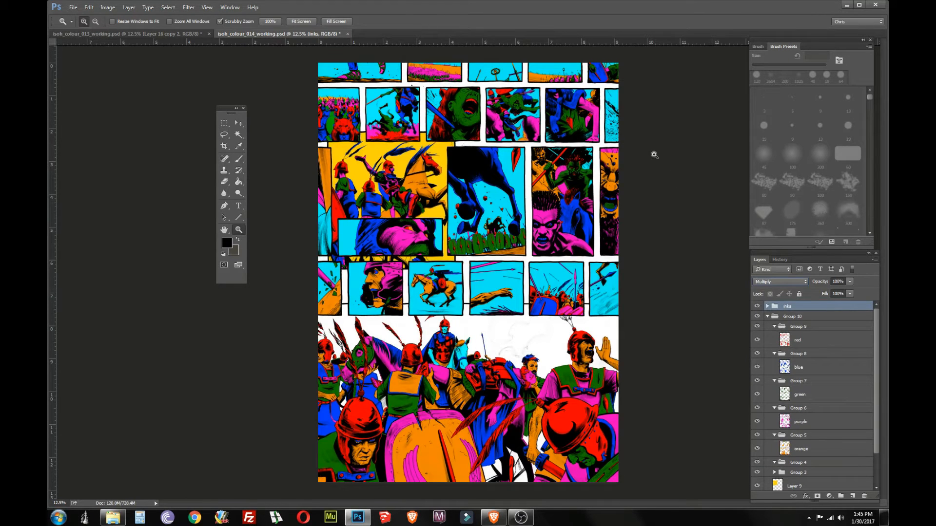
Inspect the separate colour layers in Group 10, turning the red layer's visibility off and on.
{"action": "left_click", "coordinate": [799, 331]}
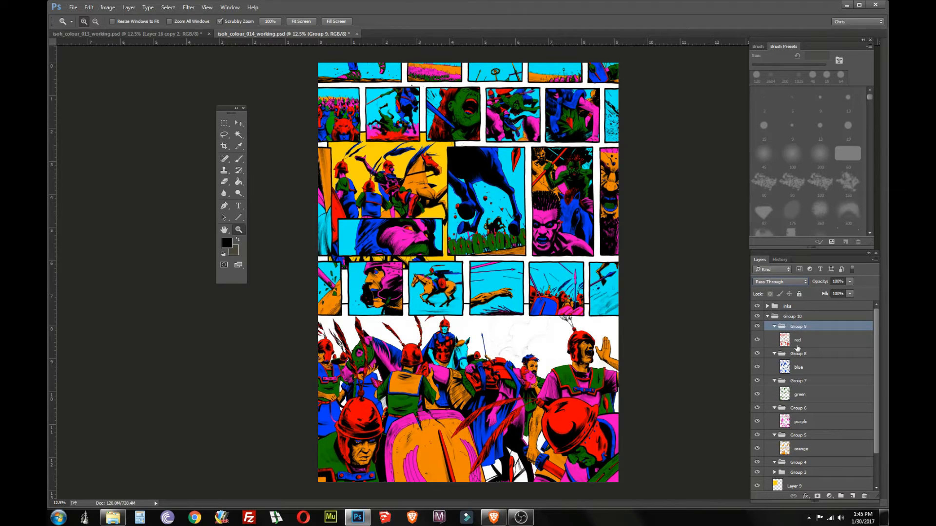
{"action": "left_click", "coordinate": [797, 340]}
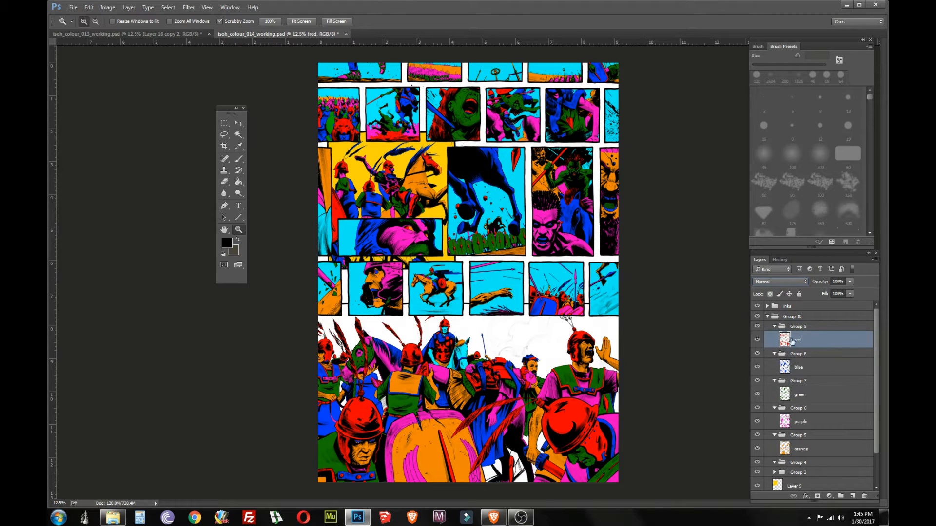
{"action": "left_click", "coordinate": [796, 368]}
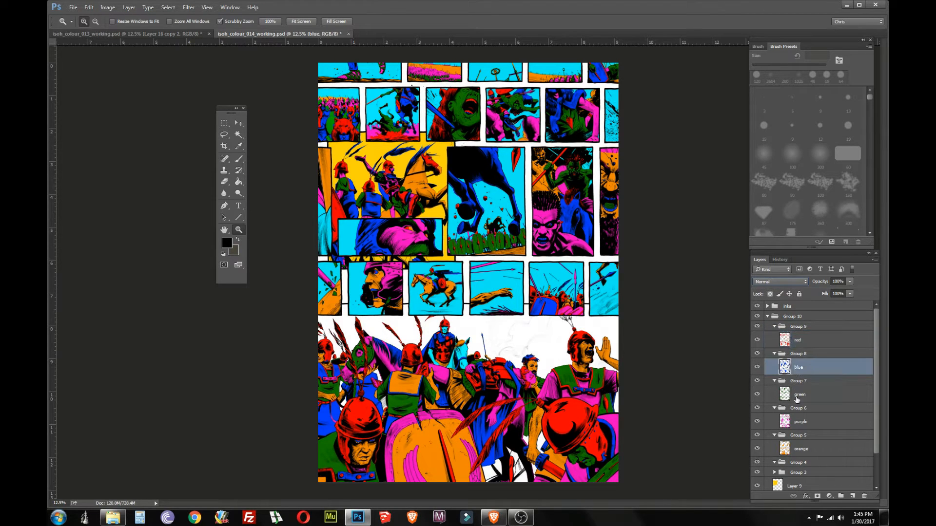
{"action": "left_click", "coordinate": [756, 340]}
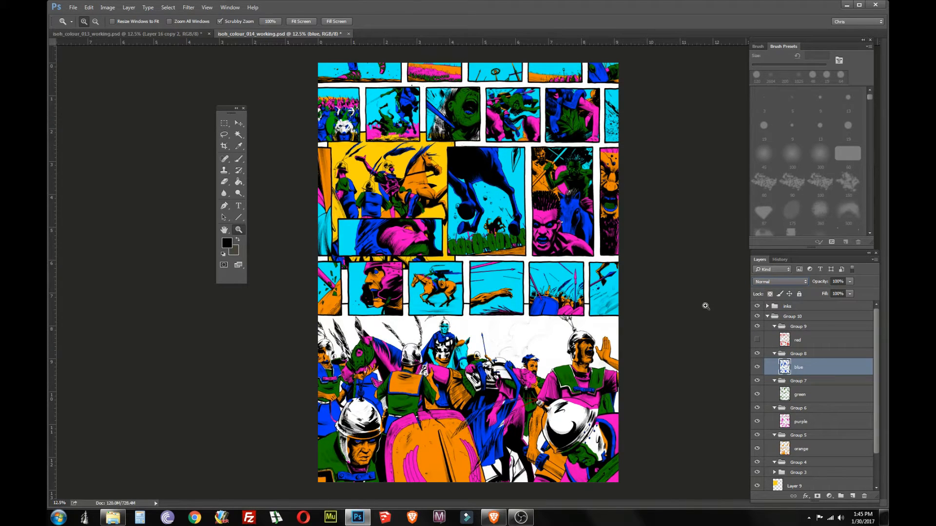
{"action": "left_click", "coordinate": [757, 340]}
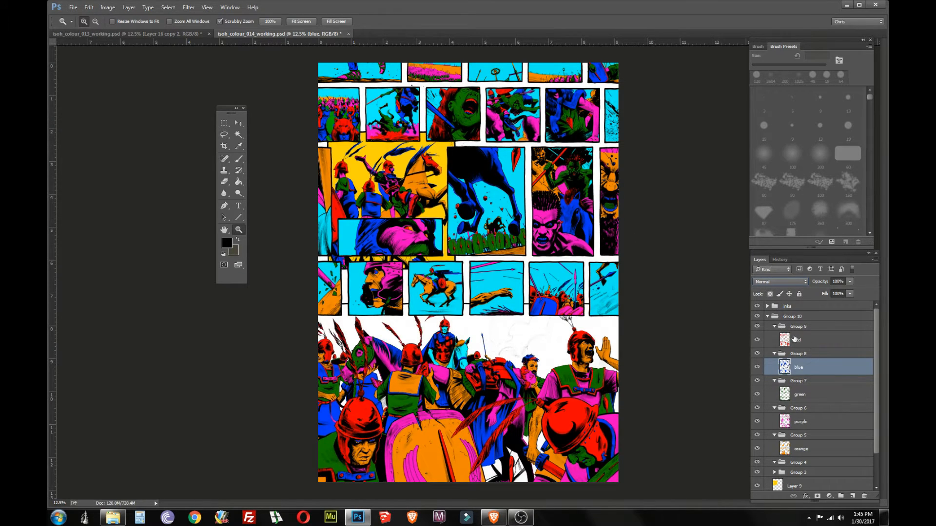
{"action": "scroll", "coordinate": [802, 366], "scroll_direction": "down", "scroll_amount": 2}
{"action": "scroll", "coordinate": [816, 390], "scroll_direction": "down", "scroll_amount": 1}
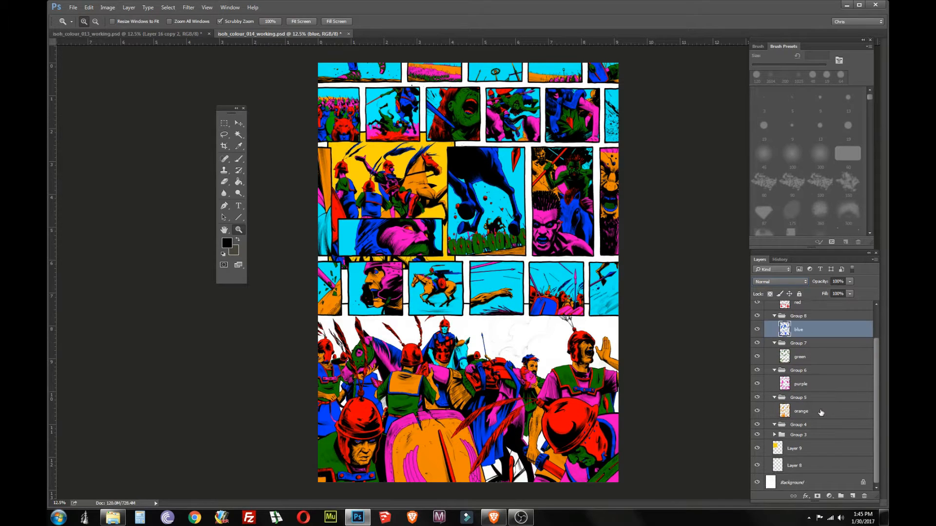
{"action": "scroll", "coordinate": [819, 411], "scroll_direction": "up", "scroll_amount": 2}
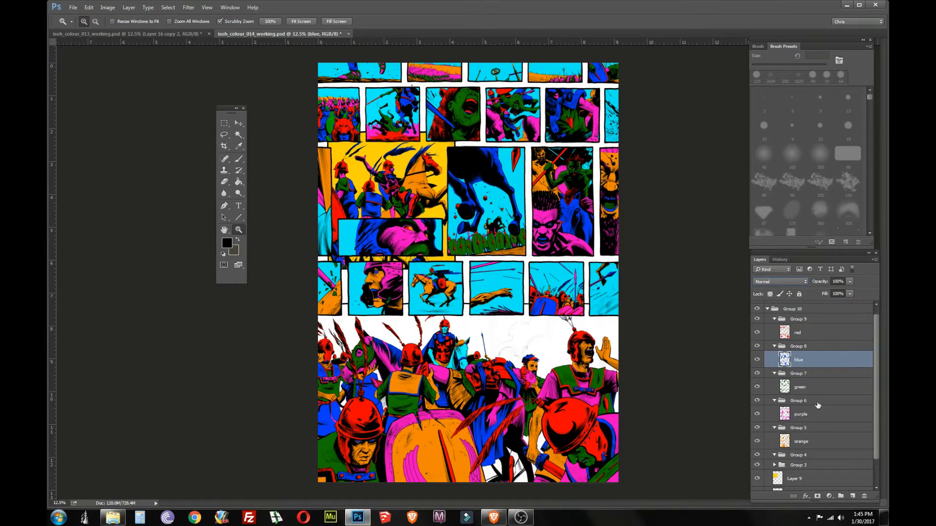
Collapse Group 9 and the enclosing Group 10 in the layer stack.
{"action": "left_click", "coordinate": [774, 319]}
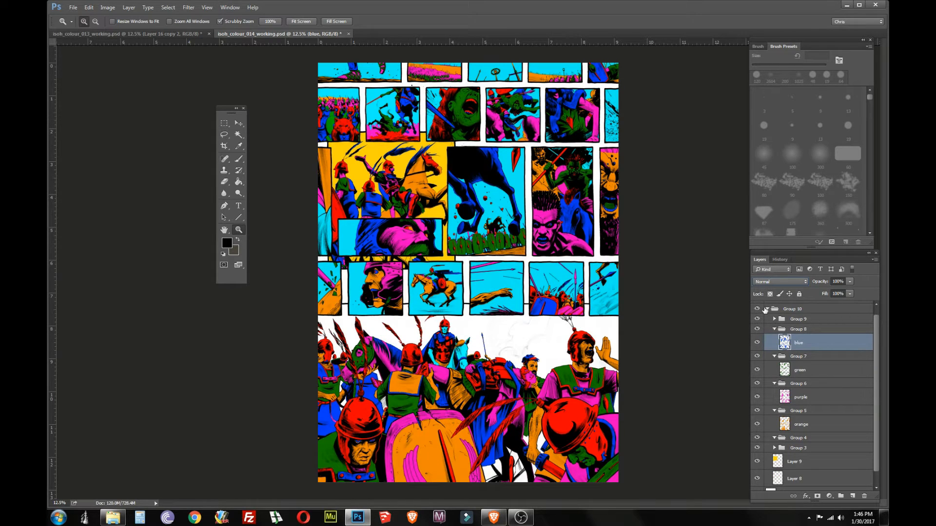
{"action": "left_click", "coordinate": [766, 311]}
{"action": "left_click", "coordinate": [768, 309]}
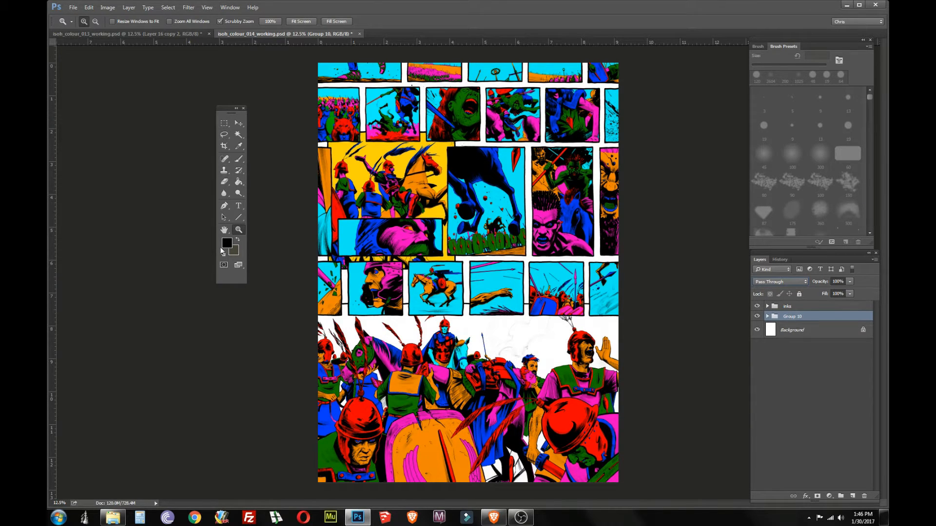
Examine the flat colours up close in the small middle panels and the large soldiers panel below them.
{"action": "left_click", "coordinate": [444, 321]}
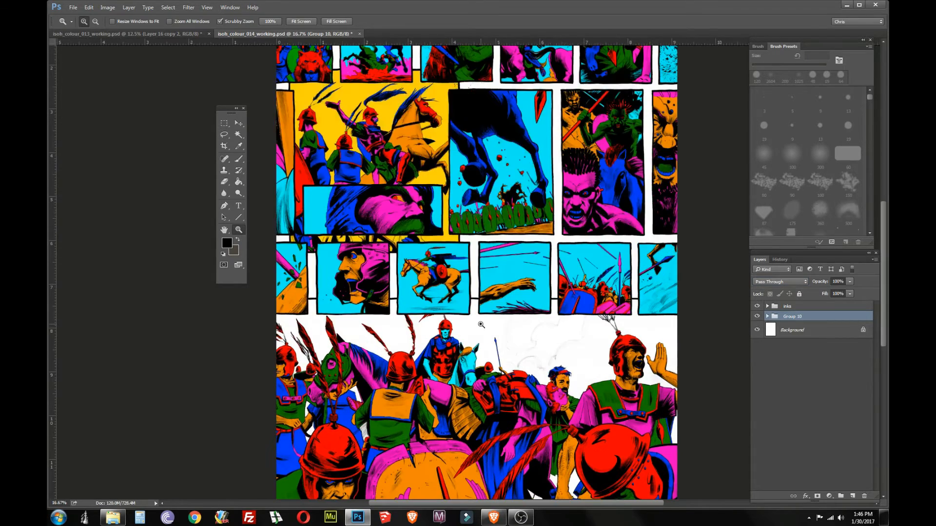
{"action": "left_click", "coordinate": [484, 327]}
{"action": "left_click", "coordinate": [508, 319]}
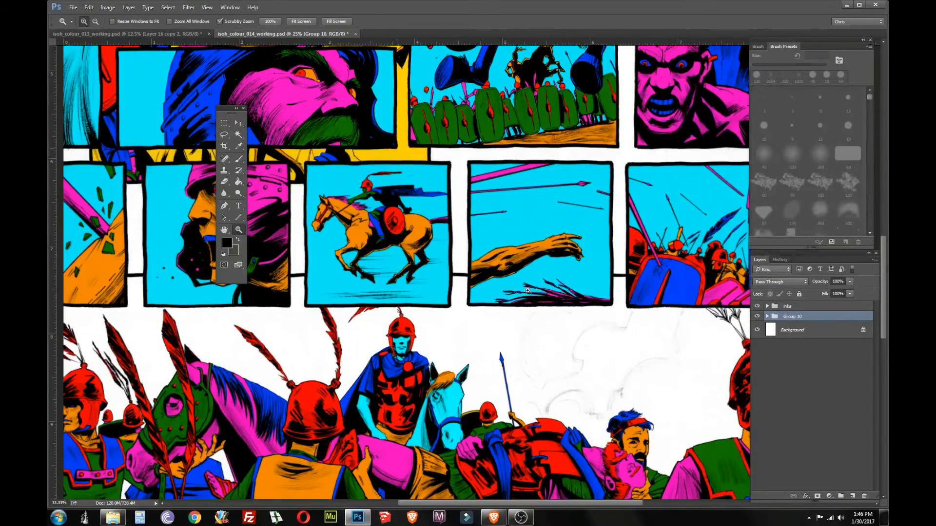
{"action": "left_click", "coordinate": [531, 320]}
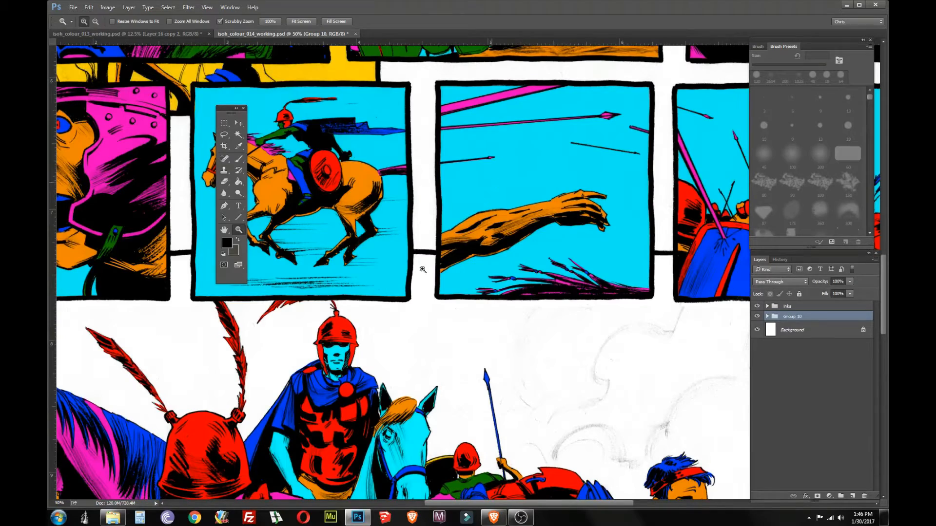
{"action": "left_click", "coordinate": [320, 174], "text": "alt"}
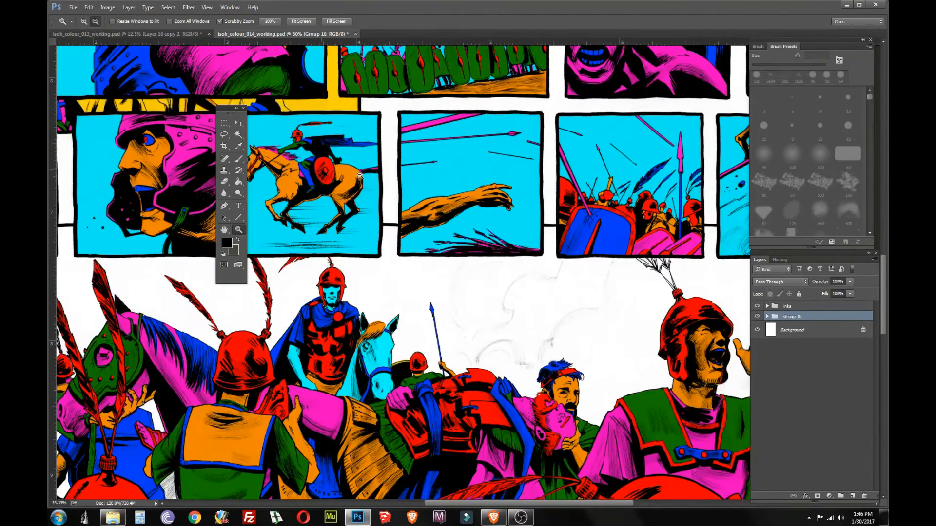
{"action": "left_click_drag", "start_coordinate": [373, 140], "coordinate": [442, 193]}
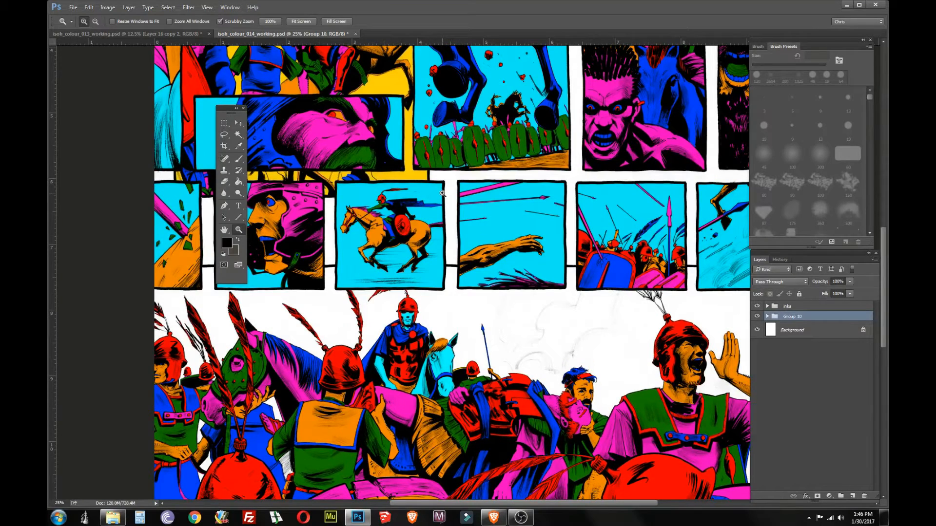
{"action": "mouse_move", "coordinate": [495, 130]}
{"action": "left_mouse_down"}
{"action": "mouse_move", "coordinate": [504, 156]}
{"action": "mouse_move", "coordinate": [506, 133]}
{"action": "left_mouse_up"}
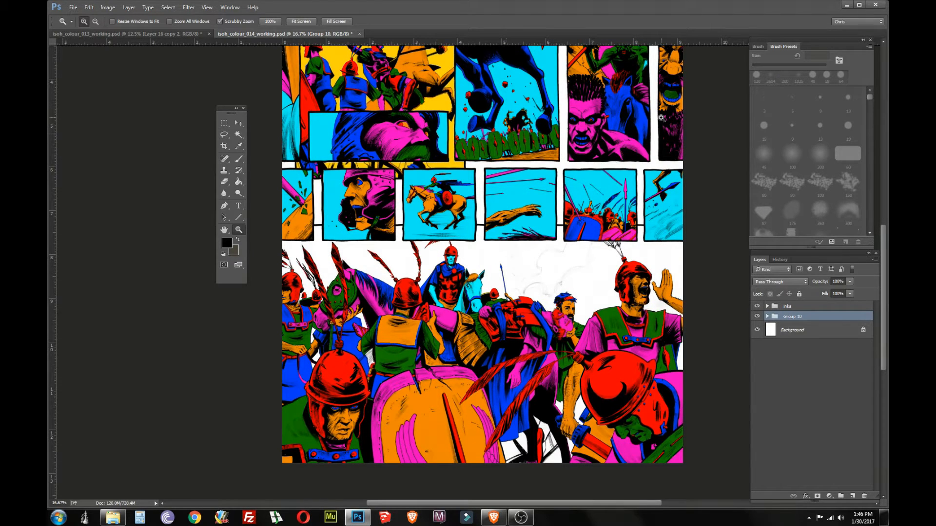
Turn Group 10's visibility off and back on to compare the bare inks with the flat-coloured panels.
{"action": "left_click_drag", "start_coordinate": [558, 124], "coordinate": [557, 178]}
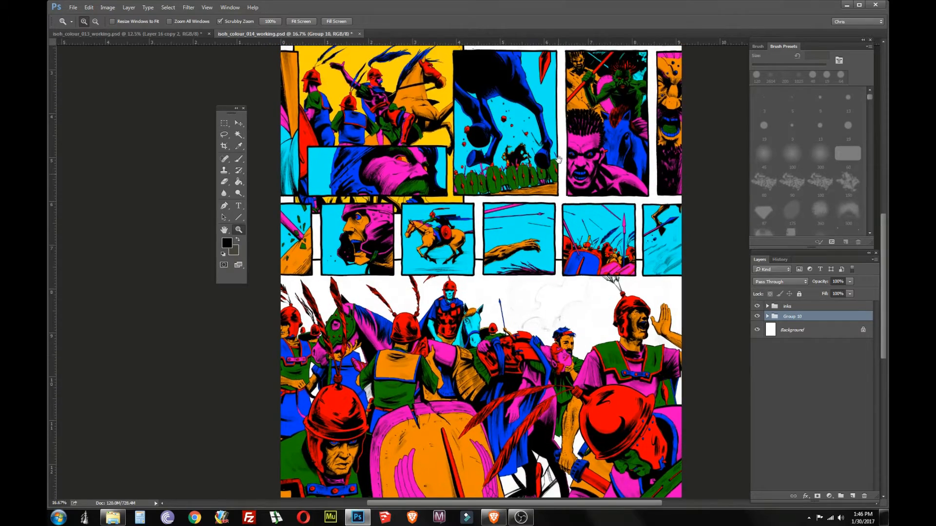
{"action": "left_click", "coordinate": [551, 141]}
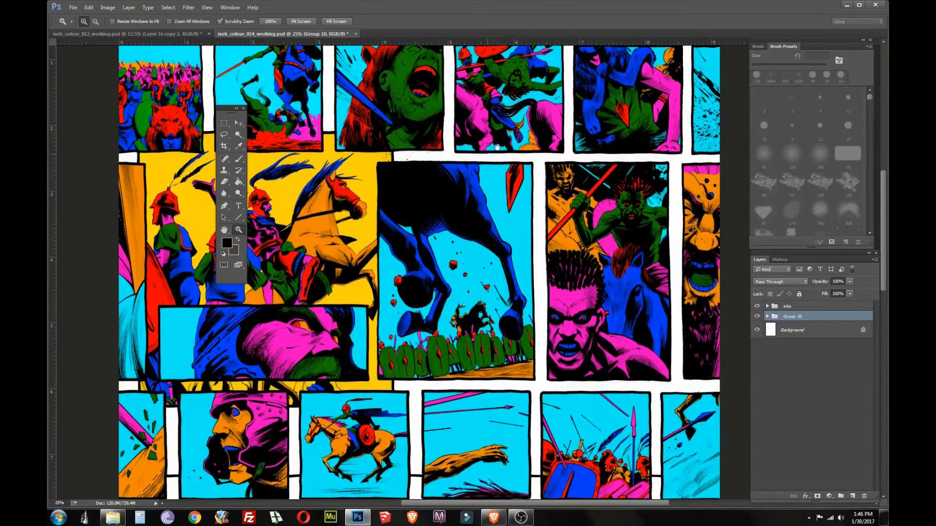
{"action": "left_click_drag", "start_coordinate": [488, 155], "coordinate": [500, 145]}
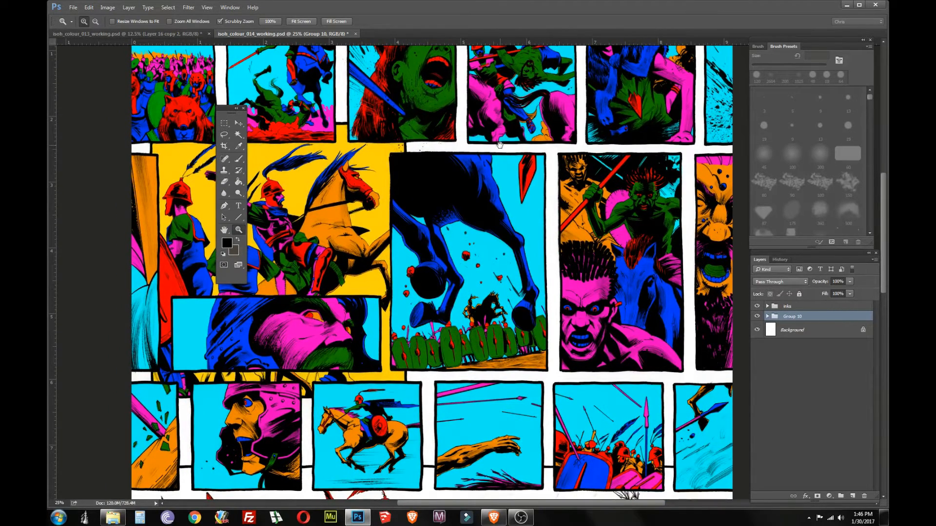
{"action": "left_click_drag", "start_coordinate": [461, 182], "coordinate": [507, 165]}
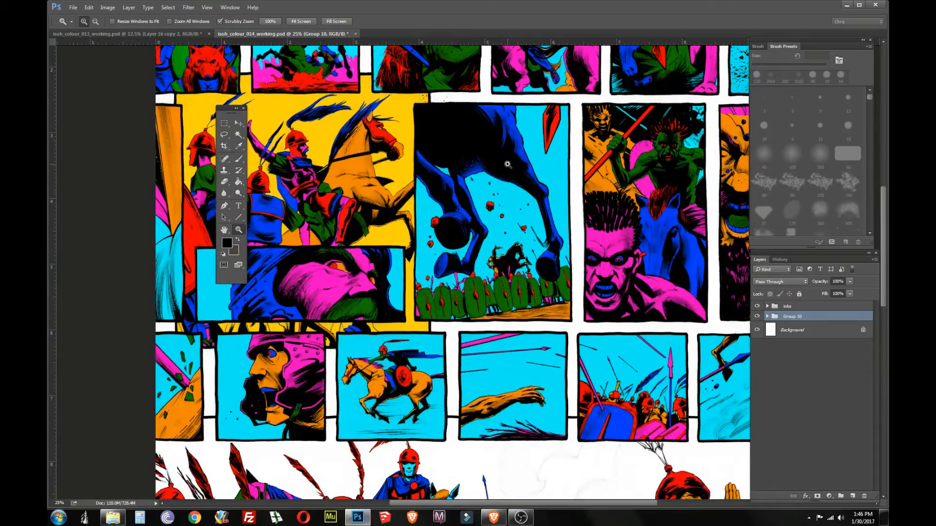
{"action": "left_click", "coordinate": [757, 317]}
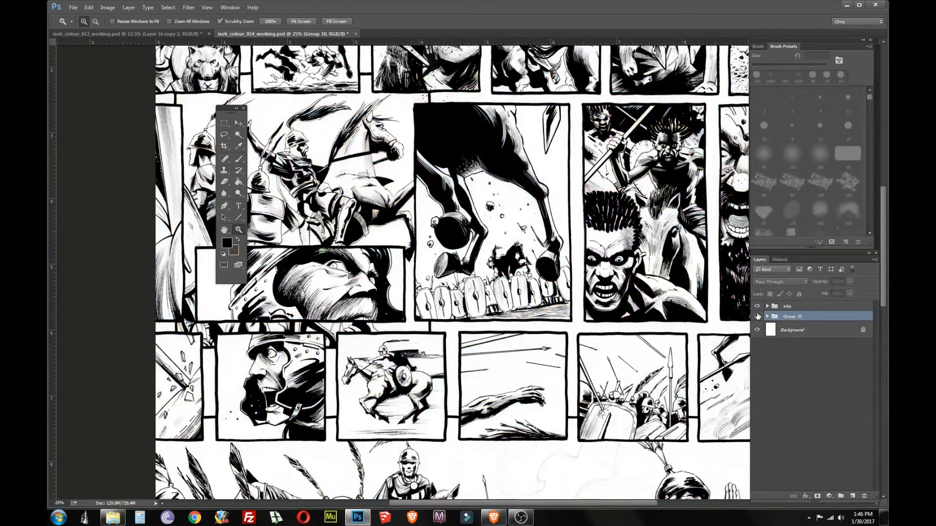
{"action": "left_click", "coordinate": [757, 317]}
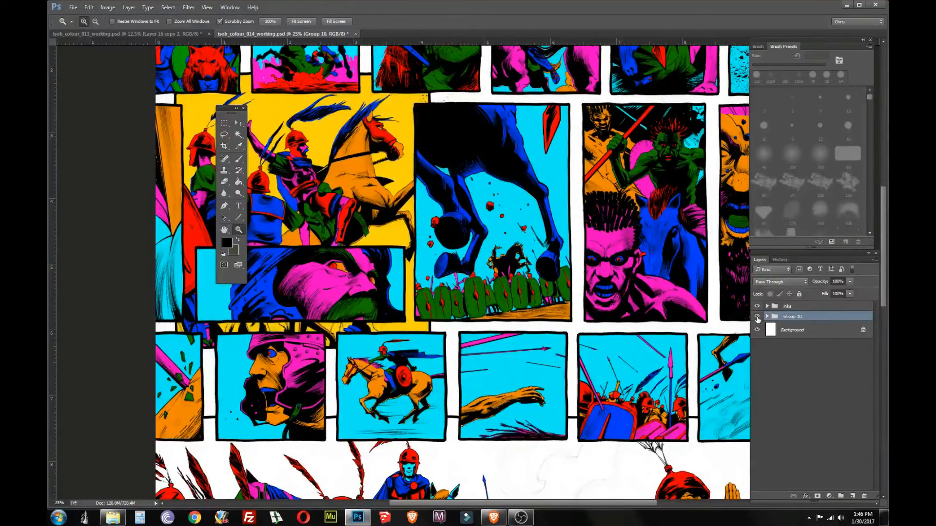
Expand Group 10 and its nested Group 9, and select the red layer inside.
{"action": "left_click", "coordinate": [529, 215], "text": "alt"}
{"action": "left_click", "coordinate": [529, 215], "text": "alt"}
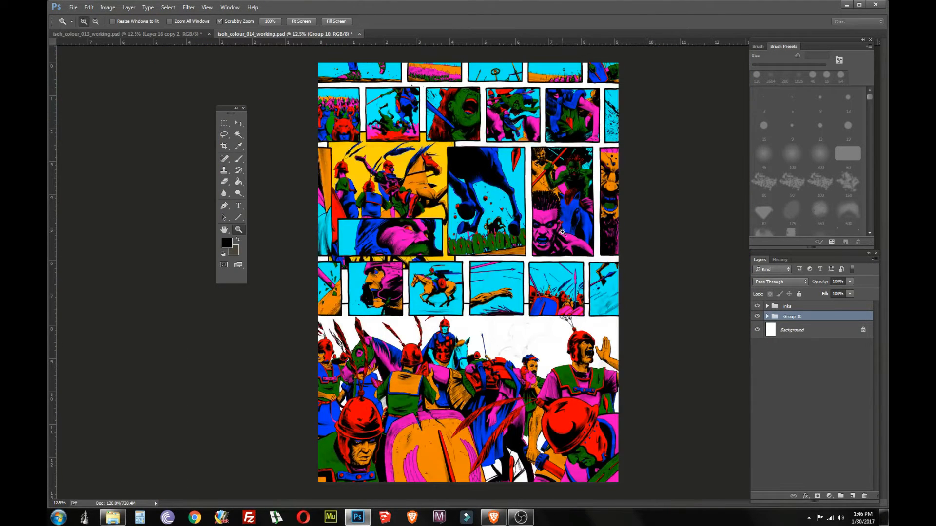
{"action": "left_click", "coordinate": [766, 316]}
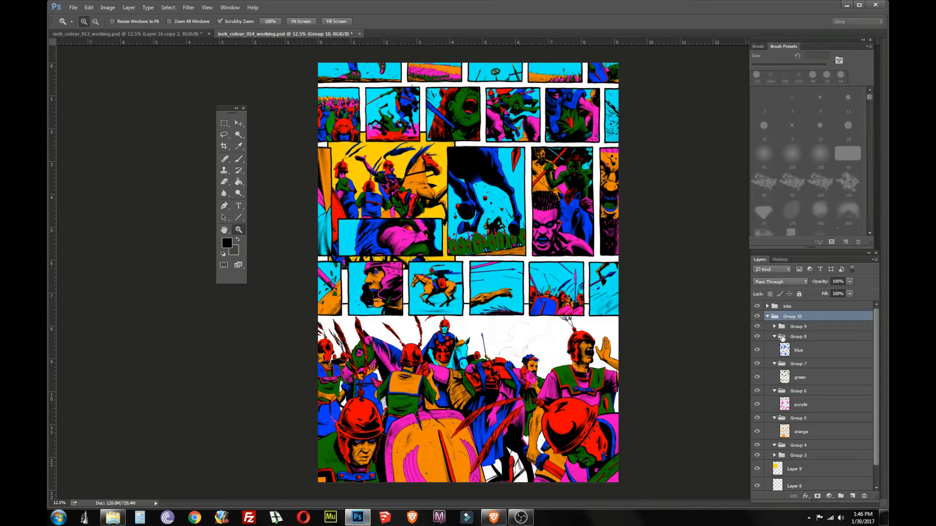
{"action": "left_click", "coordinate": [774, 327]}
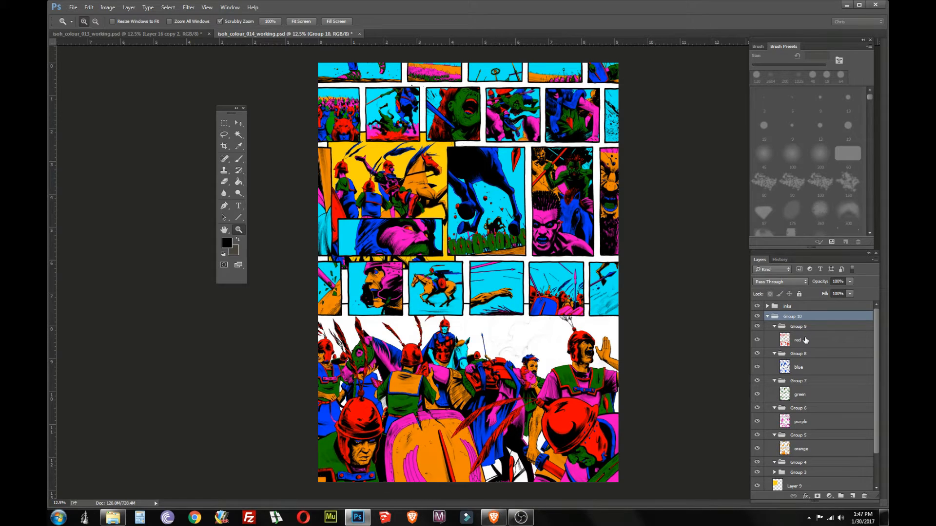
{"action": "left_click", "coordinate": [814, 344]}
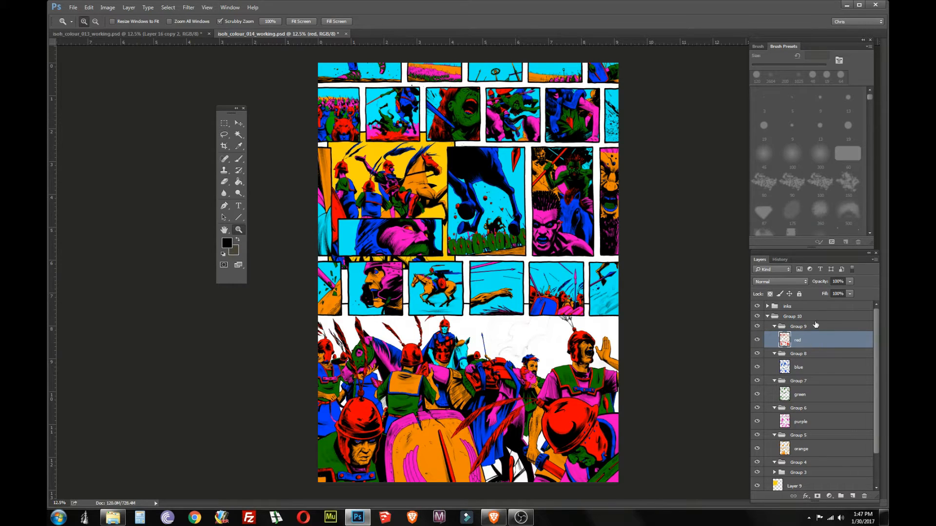
Examine the flat colours in the upper and middle panels up close, moving the floating toolbox clear of the artwork.
{"action": "left_click", "coordinate": [239, 123]}
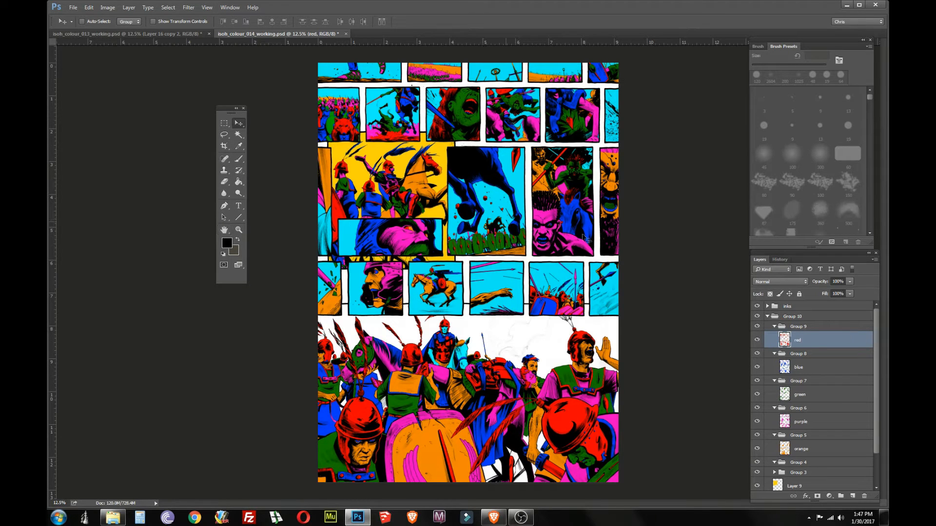
{"action": "left_click", "coordinate": [238, 230]}
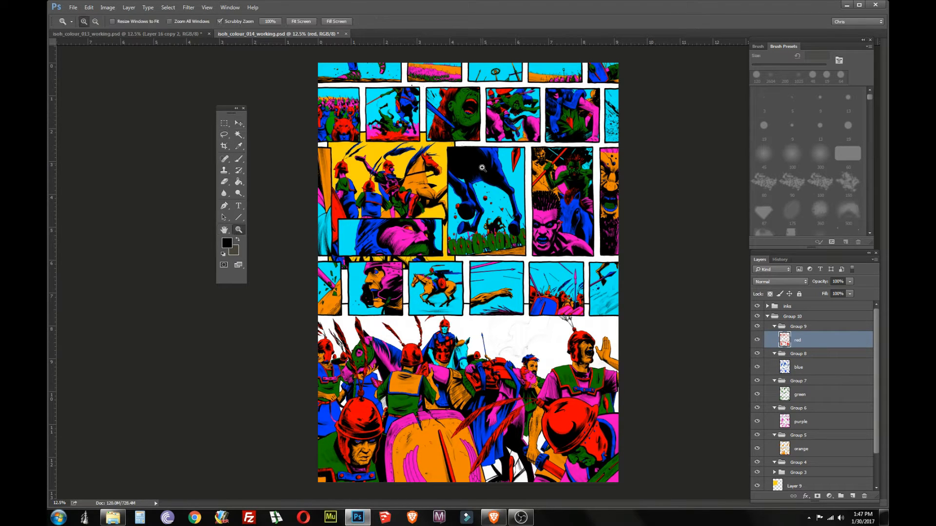
{"action": "left_click", "coordinate": [461, 146]}
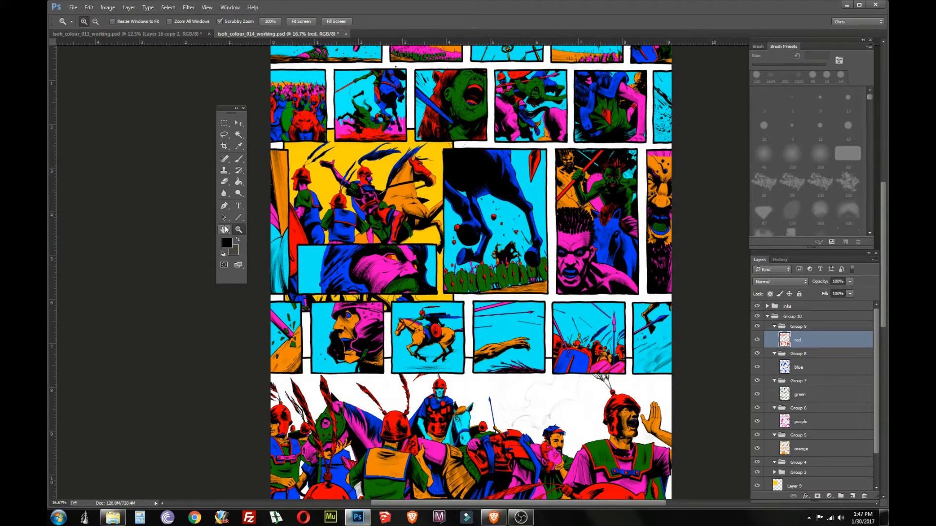
{"action": "left_click", "coordinate": [494, 143]}
{"action": "left_click_drag", "start_coordinate": [497, 138], "coordinate": [490, 196]}
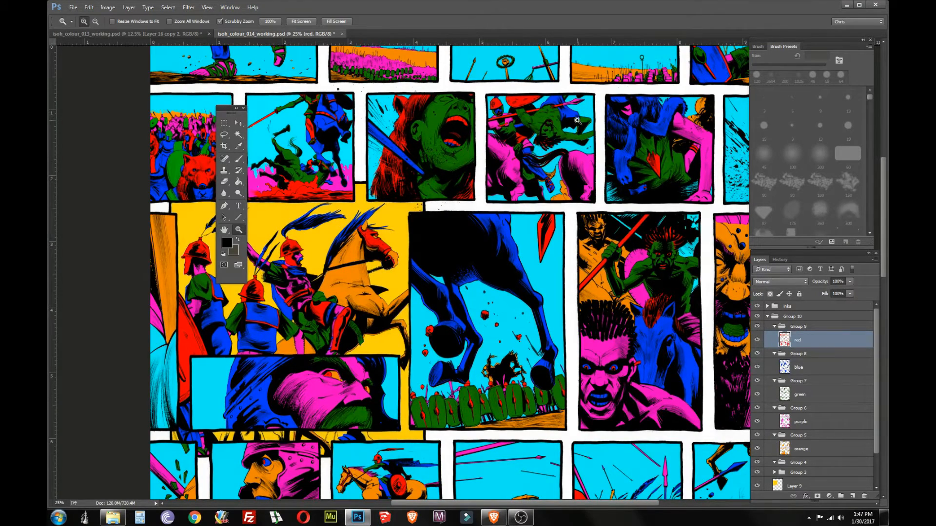
{"action": "left_click_drag", "start_coordinate": [577, 121], "coordinate": [552, 137]}
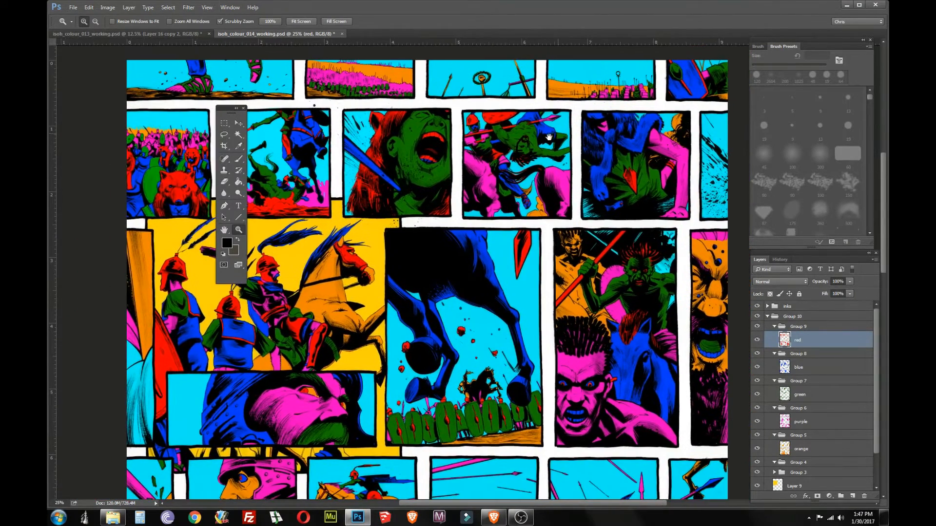
{"action": "left_click_drag", "start_coordinate": [228, 108], "coordinate": [81, 85]}
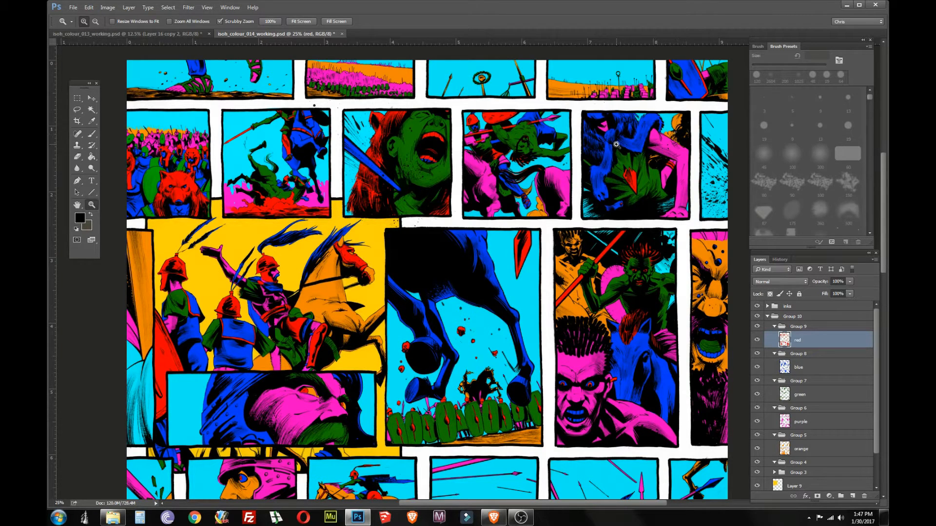
{"action": "left_click", "coordinate": [618, 145], "text": "alt"}
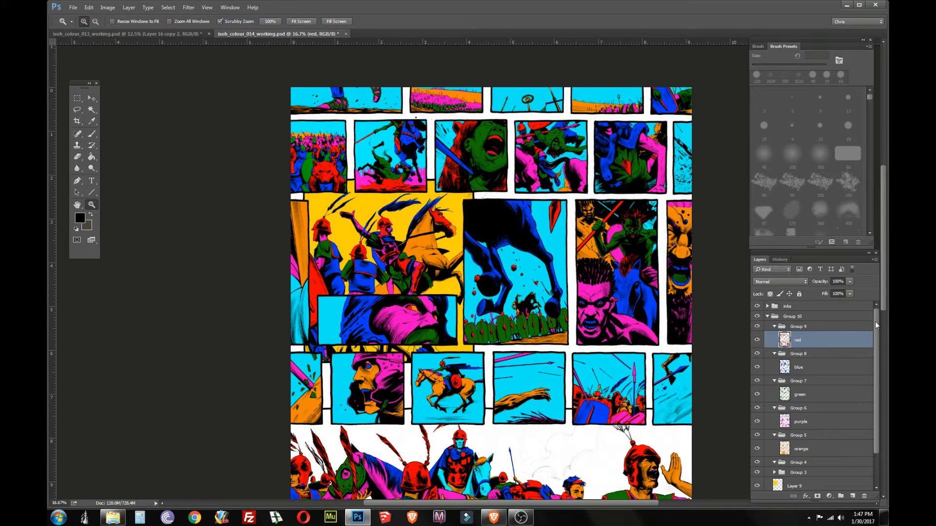
{"action": "left_click_drag", "start_coordinate": [876, 325], "coordinate": [876, 328]}
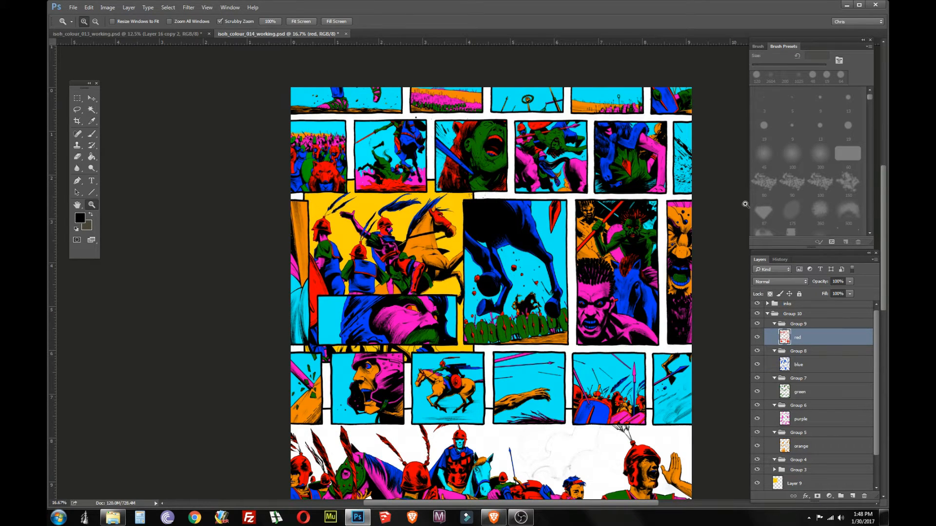
{"action": "scroll", "coordinate": [878, 318], "scroll_direction": "up", "scroll_amount": 1}
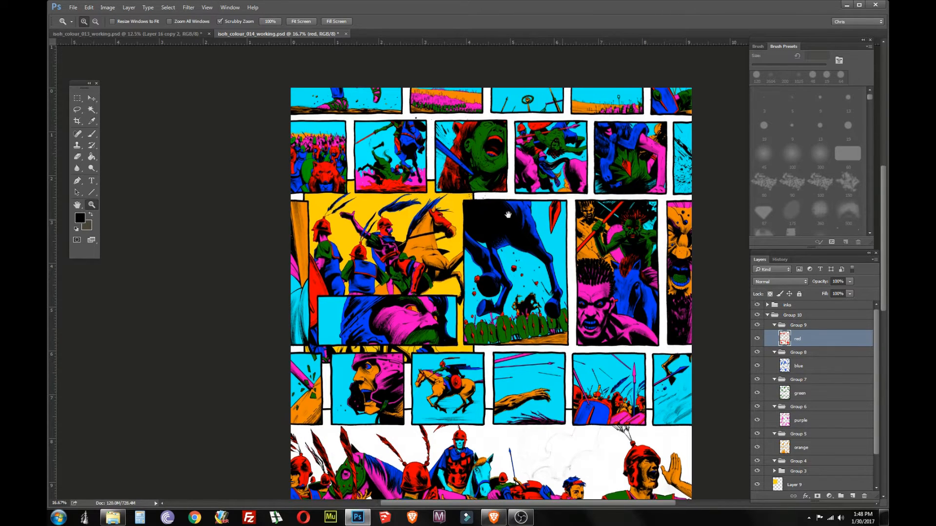
{"action": "left_click_drag", "start_coordinate": [561, 219], "coordinate": [365, 190]}
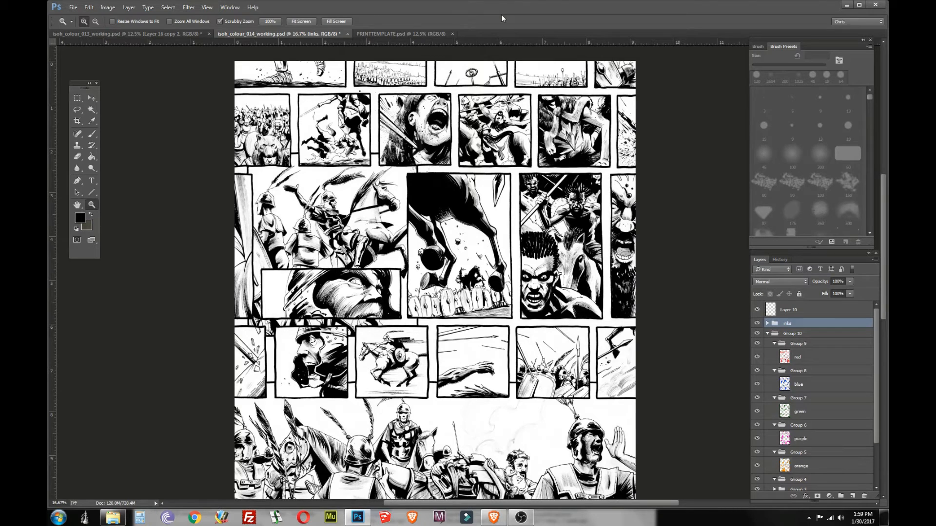
Switch to PRINTTEMPLATE.psd and remove its vertical and horizontal centre guides from the canvas.
{"action": "left_click", "coordinate": [400, 33]}
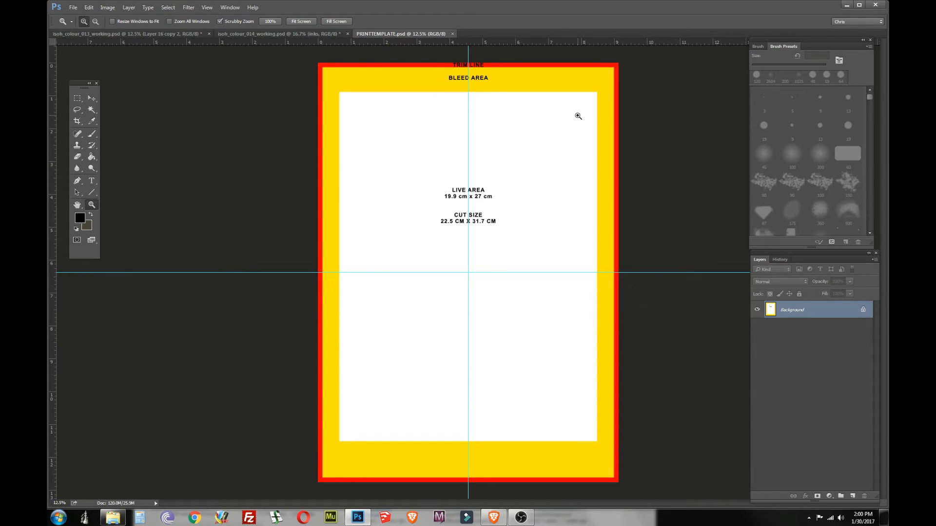
{"action": "left_click", "coordinate": [92, 98]}
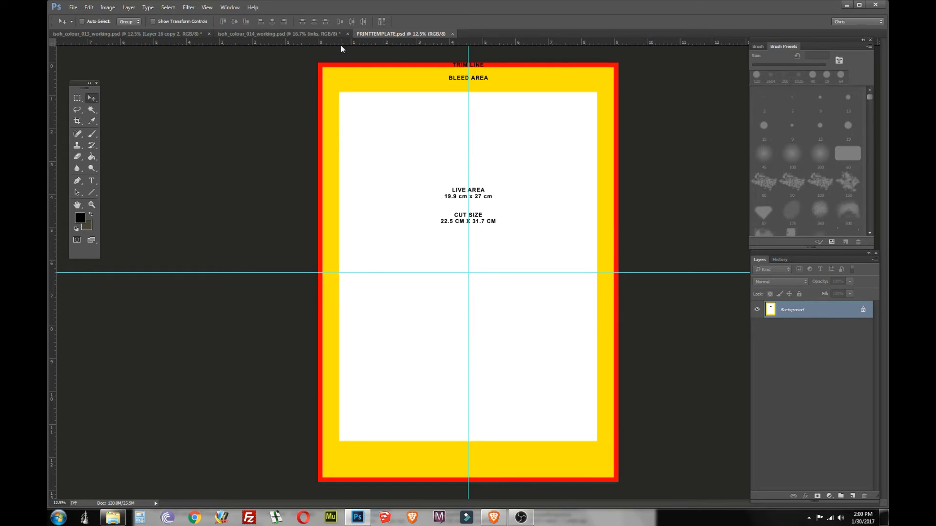
{"action": "left_click_drag", "start_coordinate": [471, 59], "coordinate": [510, 27]}
{"action": "left_click_drag", "start_coordinate": [644, 272], "coordinate": [556, 41]}
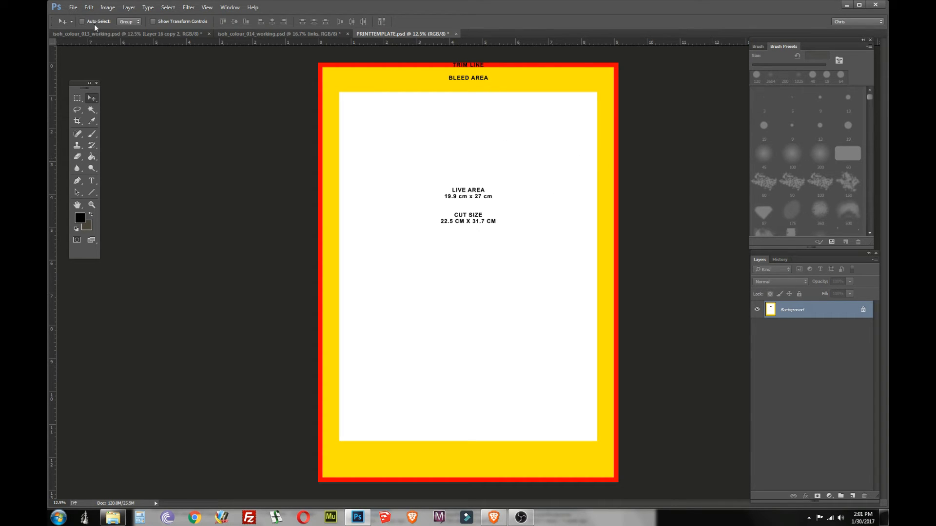
Check the print template's image size in centimetres and inches along with its resolution, without applying any change.
{"action": "left_click", "coordinate": [108, 8]}
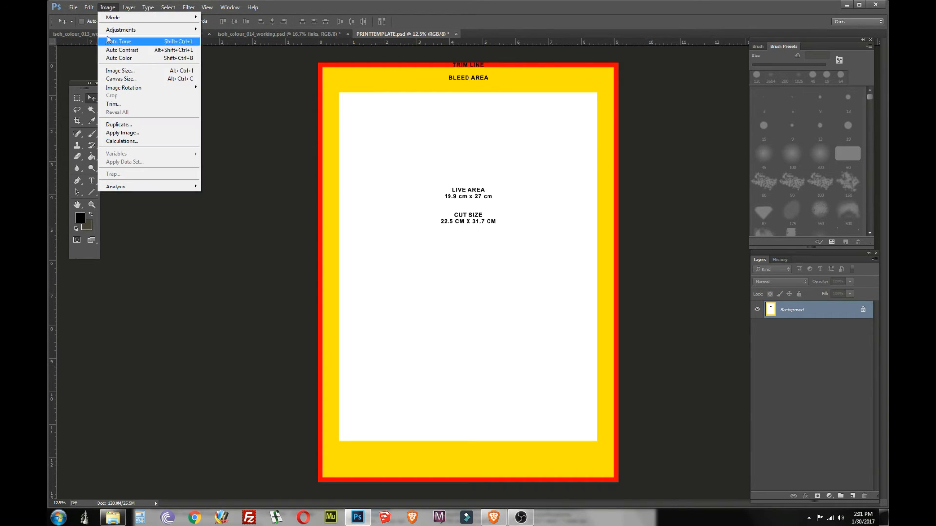
{"action": "left_click", "coordinate": [120, 70]}
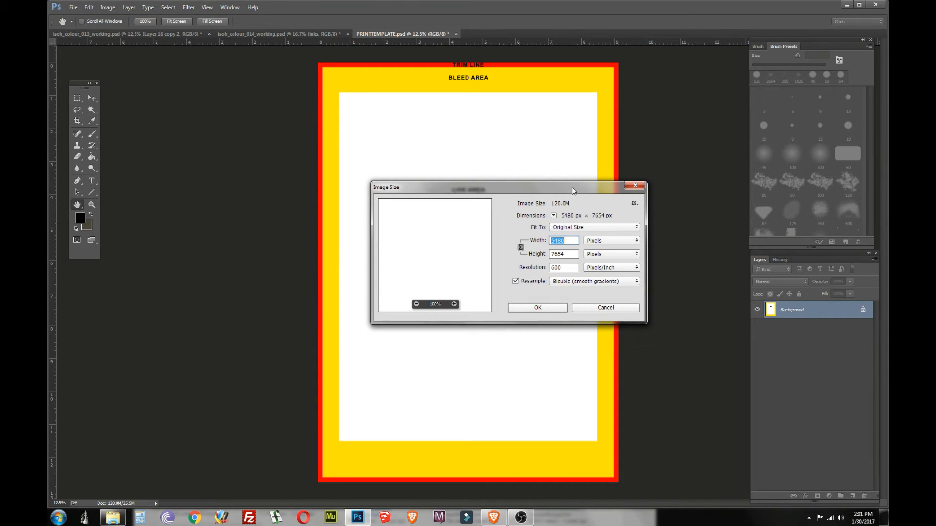
{"action": "left_click_drag", "start_coordinate": [573, 190], "coordinate": [523, 116]}
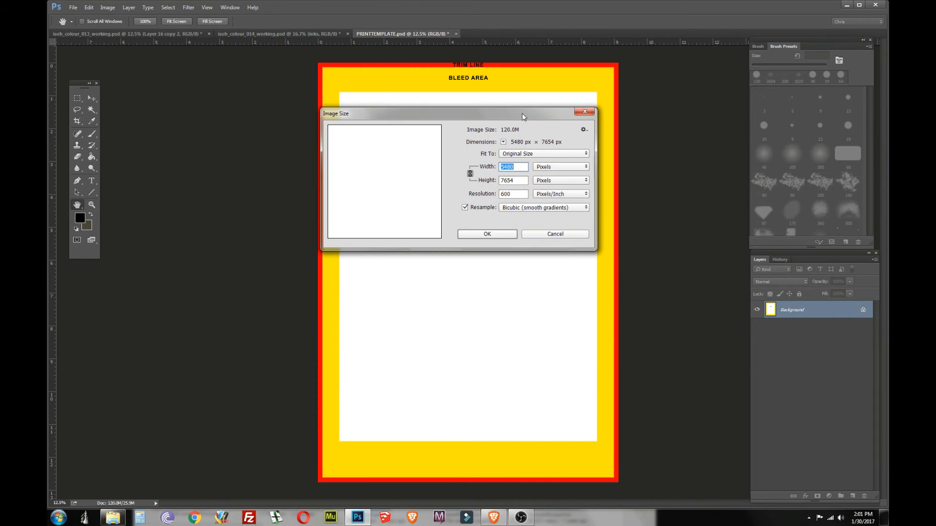
{"action": "left_click", "coordinate": [558, 167]}
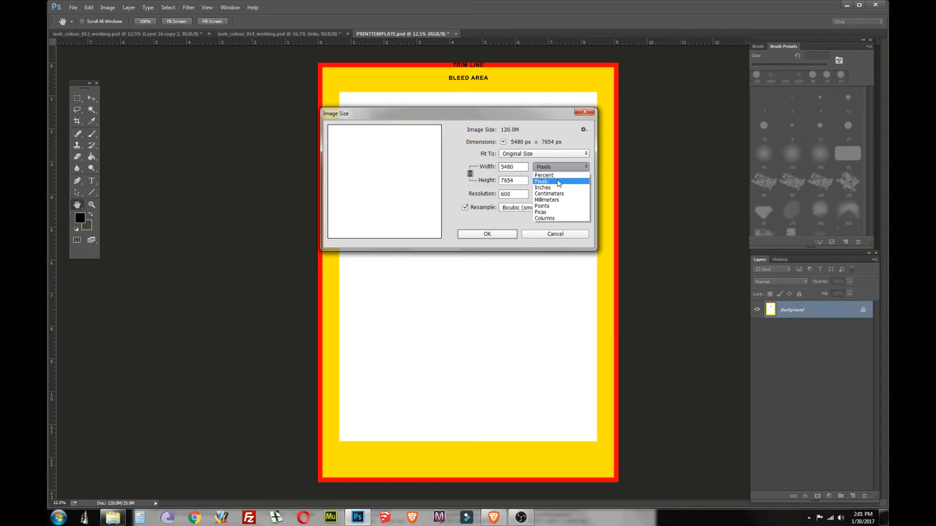
{"action": "left_click", "coordinate": [556, 194]}
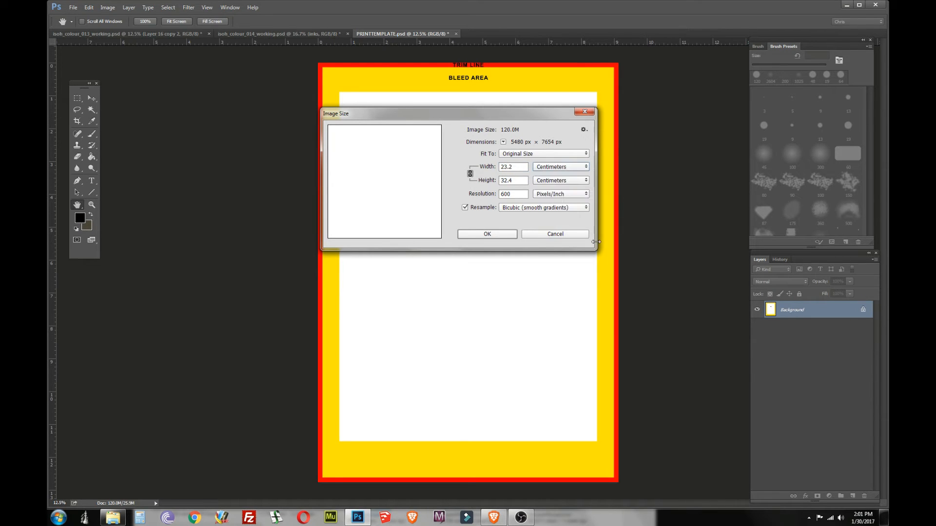
{"action": "left_click_drag", "start_coordinate": [596, 250], "coordinate": [600, 254]}
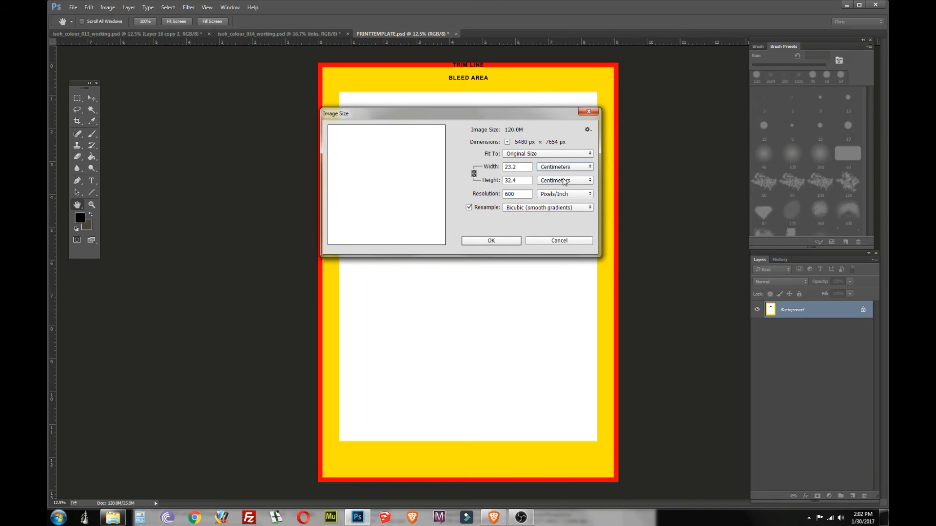
{"action": "left_click", "coordinate": [505, 195]}
{"action": "left_click", "coordinate": [552, 166]}
{"action": "left_click", "coordinate": [555, 188]}
{"action": "left_click", "coordinate": [555, 242]}
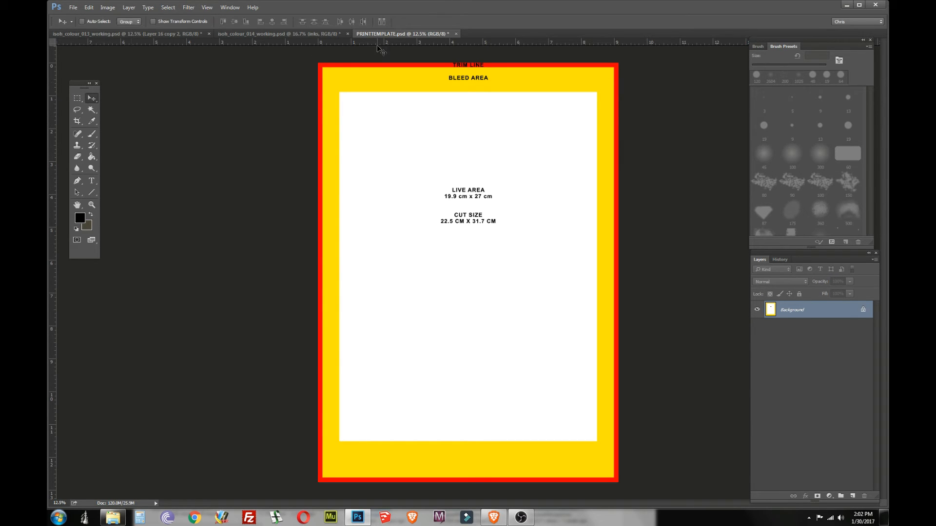
Copy the entire print template and paste it into isoh_colour_014_working.psd as a new layer above the inks group.
{"action": "key", "text": "ctrl+a"}
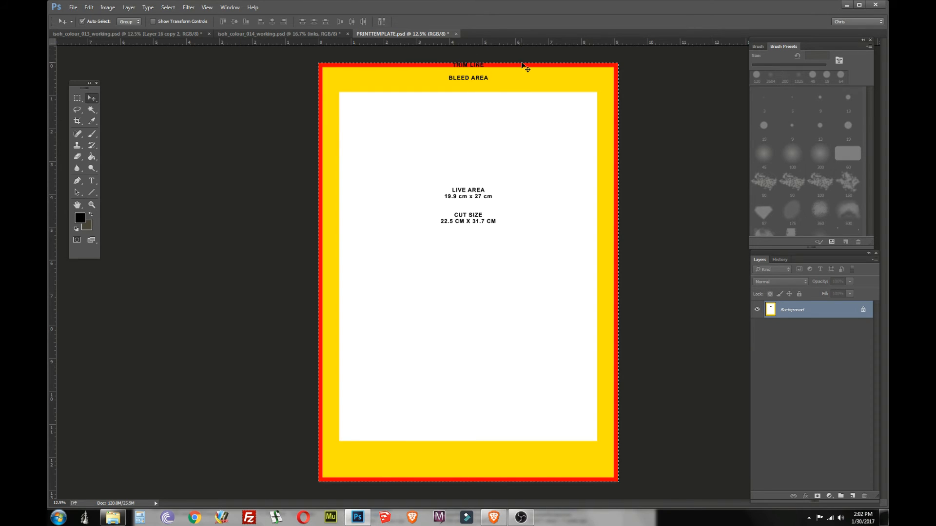
{"action": "left_click", "coordinate": [278, 34]}
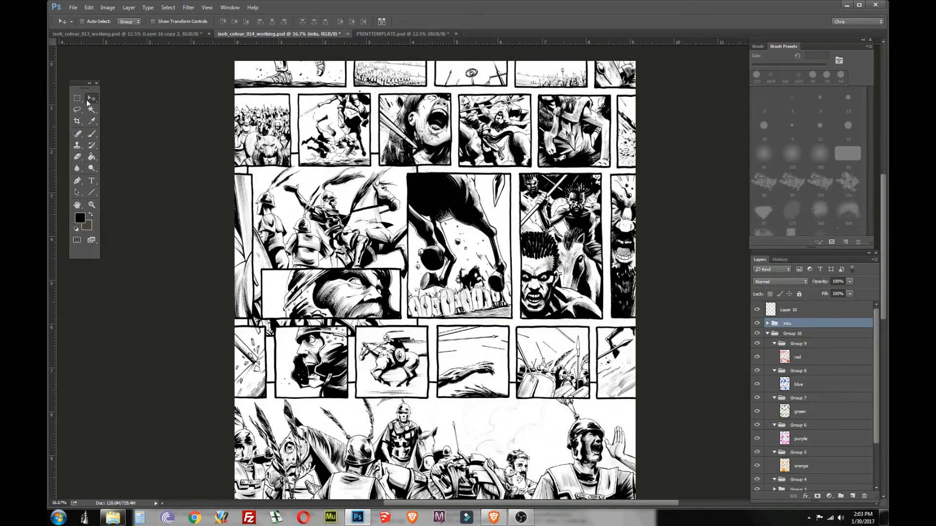
{"action": "key", "text": "ctrl"}
{"action": "key", "text": "ctrl+v"}
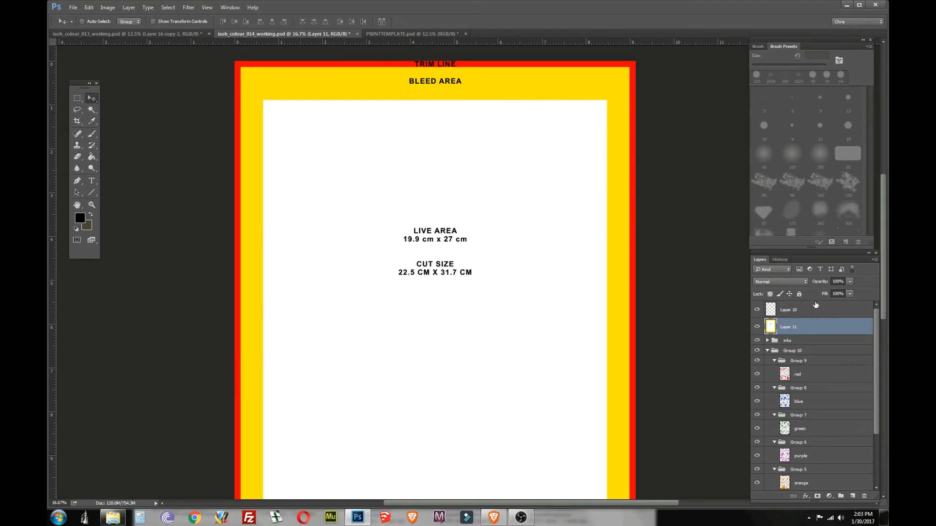
Set the pasted print template layer's blending mode to Multiply so the inked artwork shows through it.
{"action": "left_click_drag", "start_coordinate": [884, 200], "coordinate": [885, 209]}
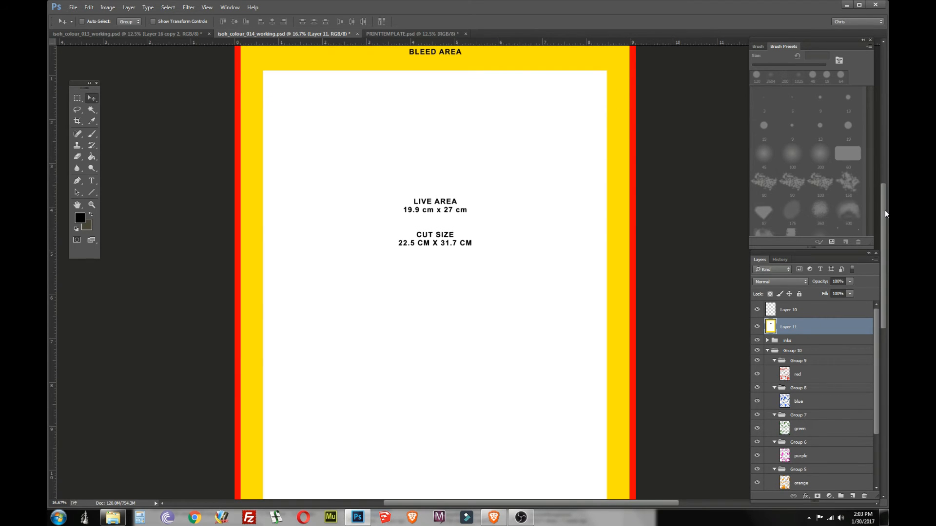
{"action": "left_click", "coordinate": [780, 282]}
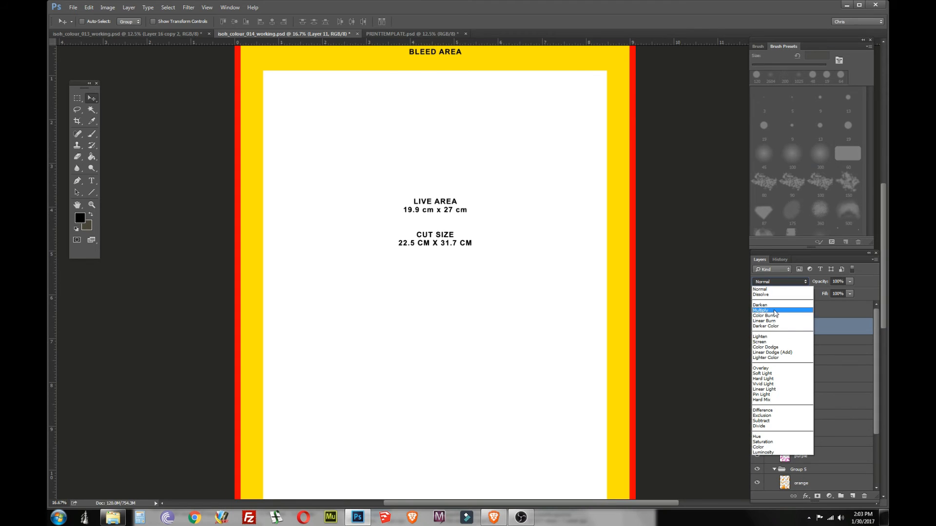
{"action": "left_click", "coordinate": [768, 312]}
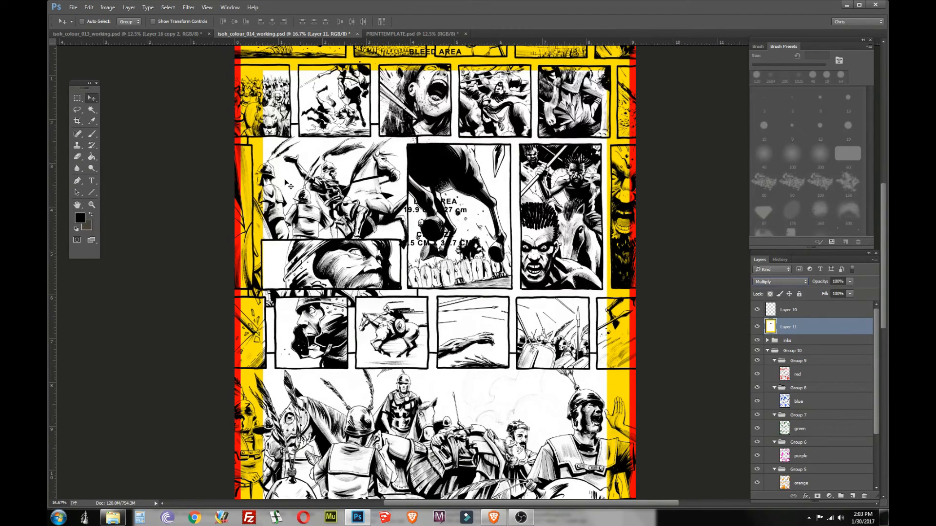
Examine the inked panels up close against the template's trim line and bleed area along the page's upper and right-hand edges.
{"action": "left_click", "coordinate": [92, 204]}
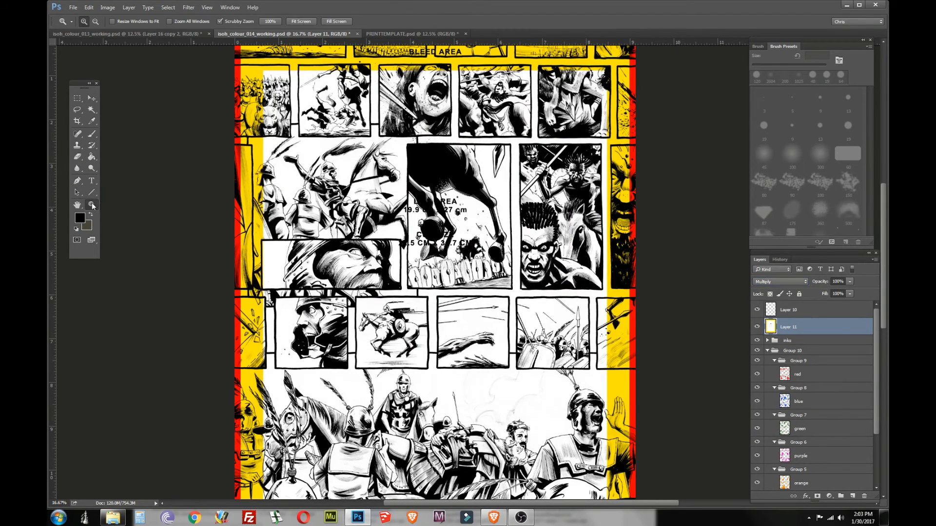
{"action": "left_click", "coordinate": [393, 156], "text": "alt"}
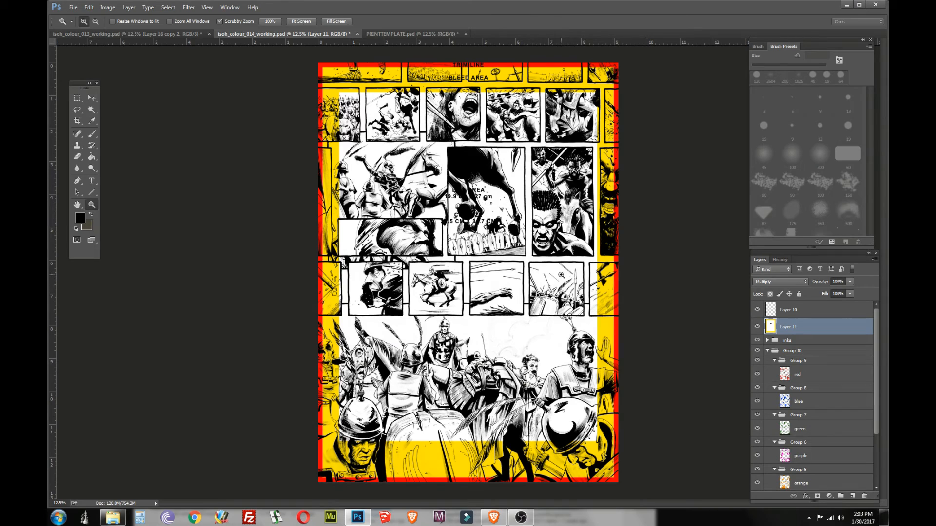
{"action": "left_click", "coordinate": [403, 83]}
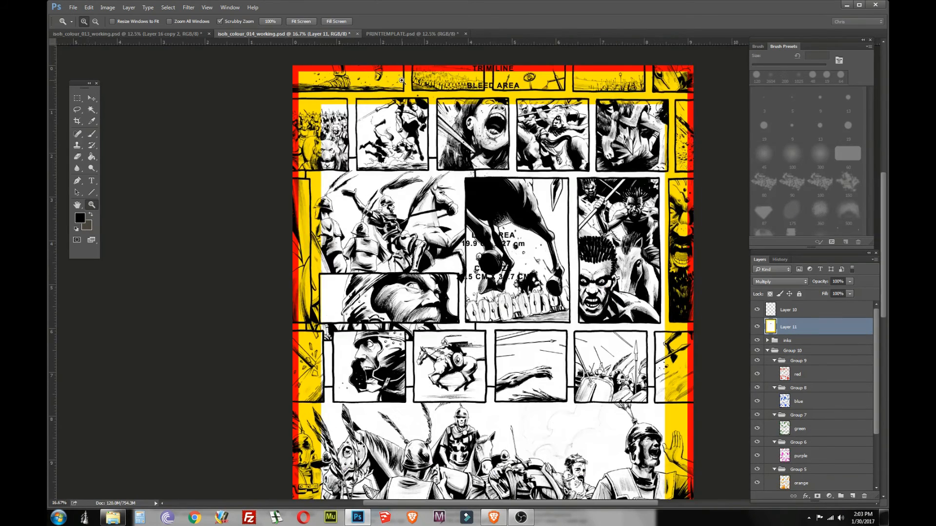
{"action": "left_click", "coordinate": [403, 83]}
{"action": "left_click", "coordinate": [403, 83]}
{"action": "scroll", "coordinate": [464, 95], "scroll_direction": "up", "scroll_amount": 1}
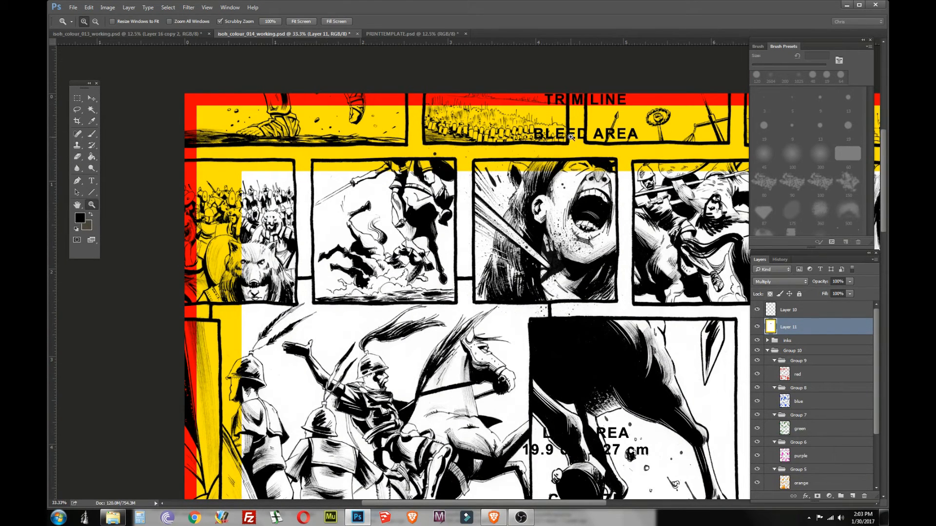
{"action": "left_click_drag", "start_coordinate": [602, 188], "coordinate": [413, 186]}
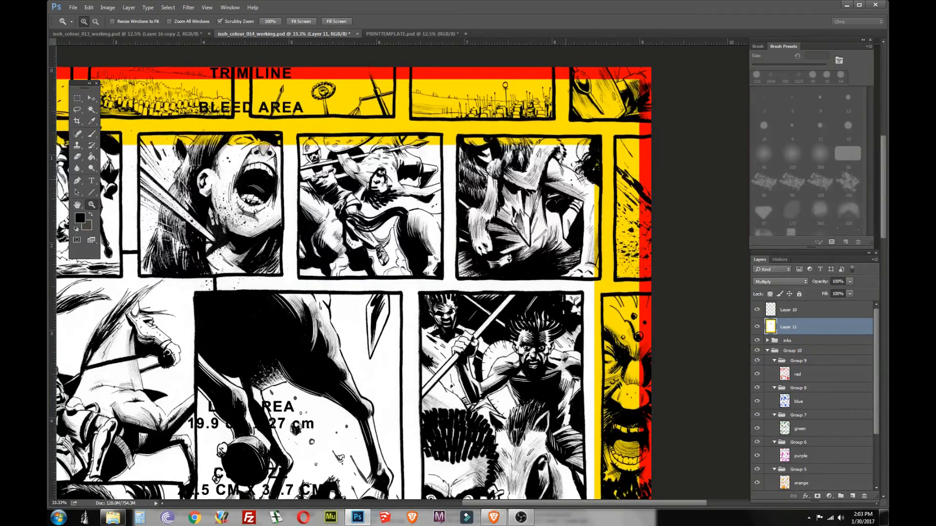
{"action": "left_click_drag", "start_coordinate": [586, 289], "coordinate": [566, 170]}
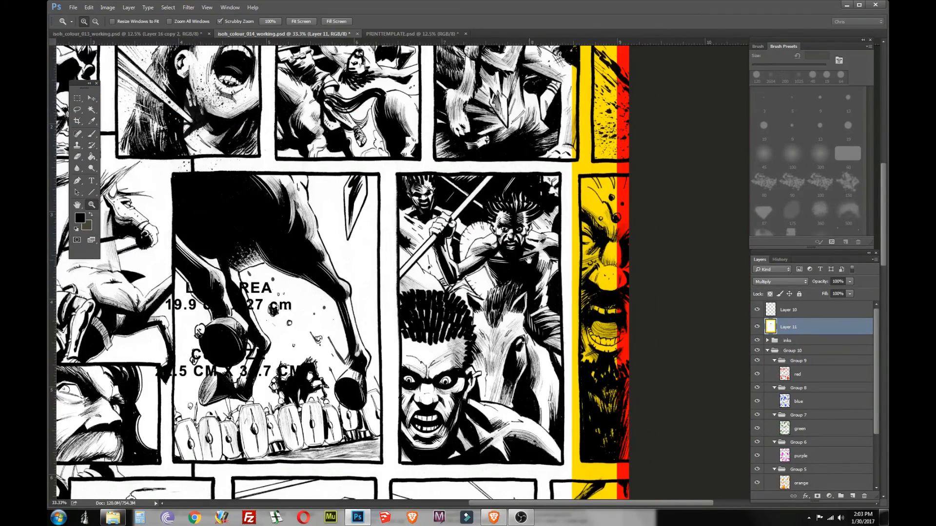
{"action": "left_click_drag", "start_coordinate": [516, 264], "coordinate": [559, 167]}
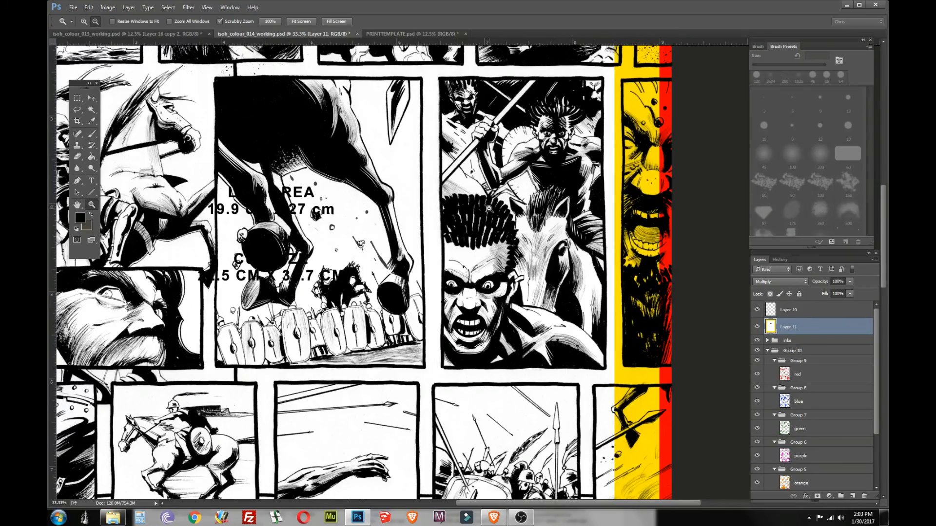
Examine the lower panels against the template's live and bleed areas, finishing with a view of the whole page.
{"action": "left_click", "coordinate": [490, 208], "text": "alt"}
{"action": "left_click", "coordinate": [434, 211], "text": "alt"}
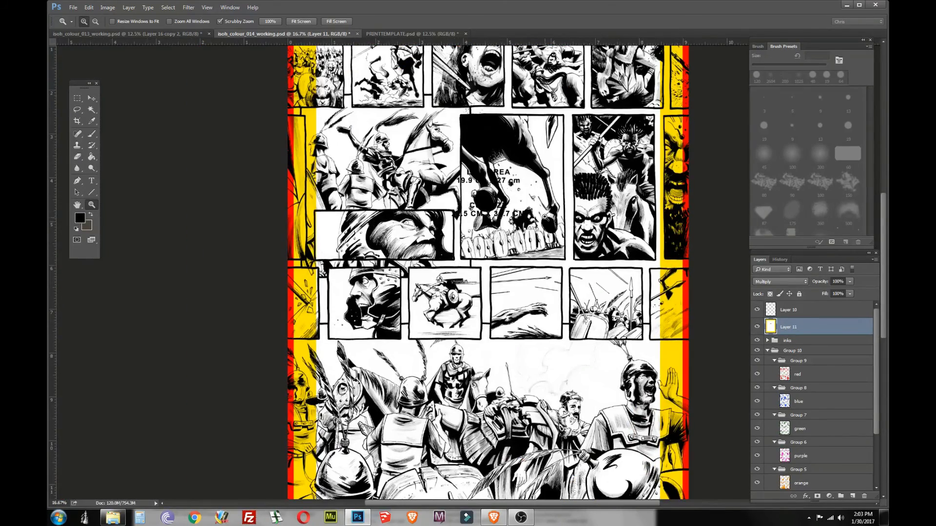
{"action": "left_click", "coordinate": [552, 221], "text": "alt"}
{"action": "left_click", "coordinate": [485, 365]}
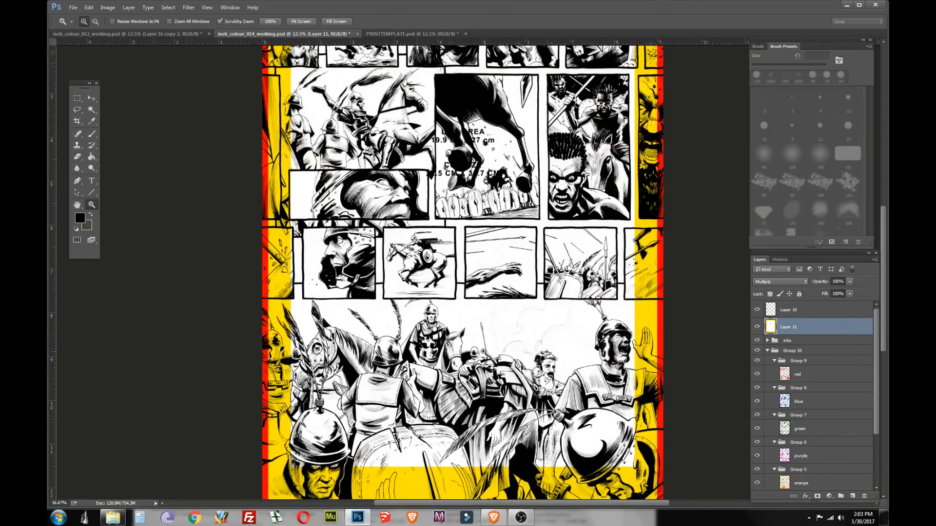
{"action": "left_click_drag", "start_coordinate": [471, 343], "coordinate": [485, 285]}
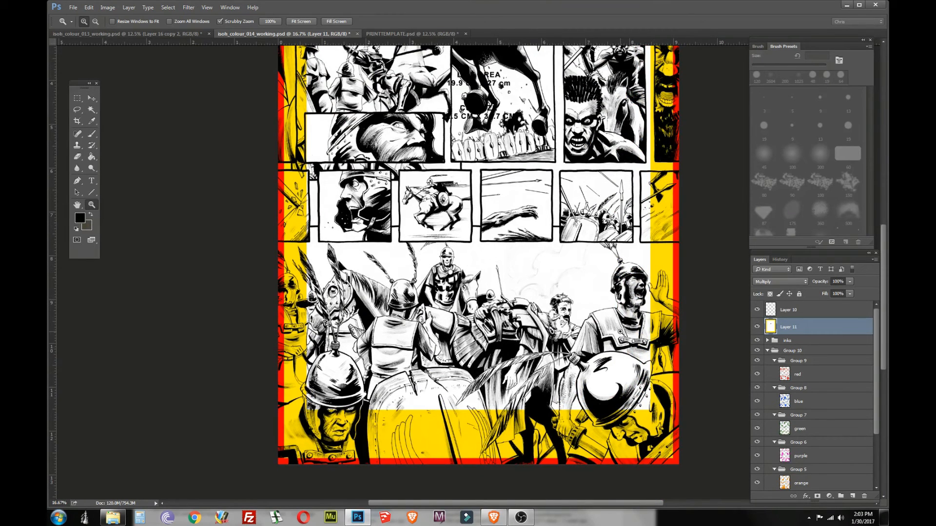
{"action": "key", "text": "alt"}
{"action": "left_click", "coordinate": [485, 281], "text": "alt"}
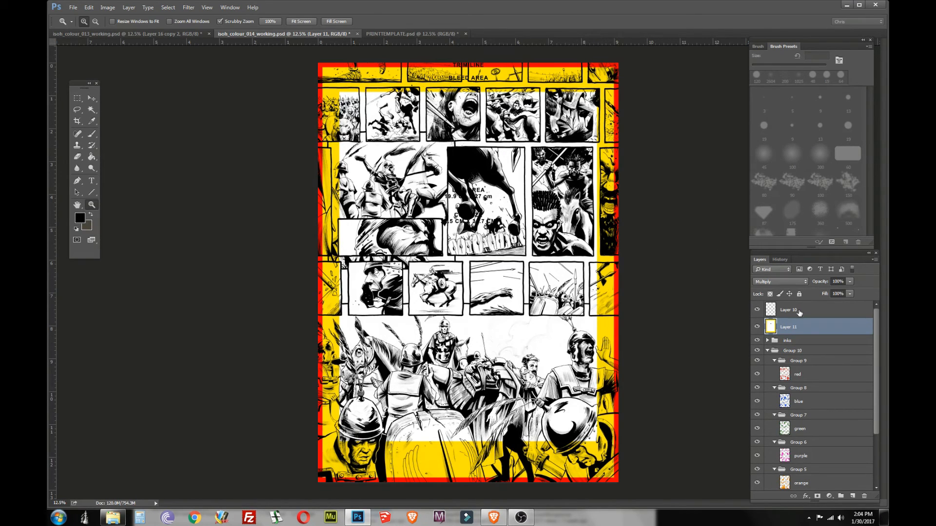
Move the template layer above Layer 10 and set its blending mode to Normal.
{"action": "left_click_drag", "start_coordinate": [789, 325], "coordinate": [792, 305]}
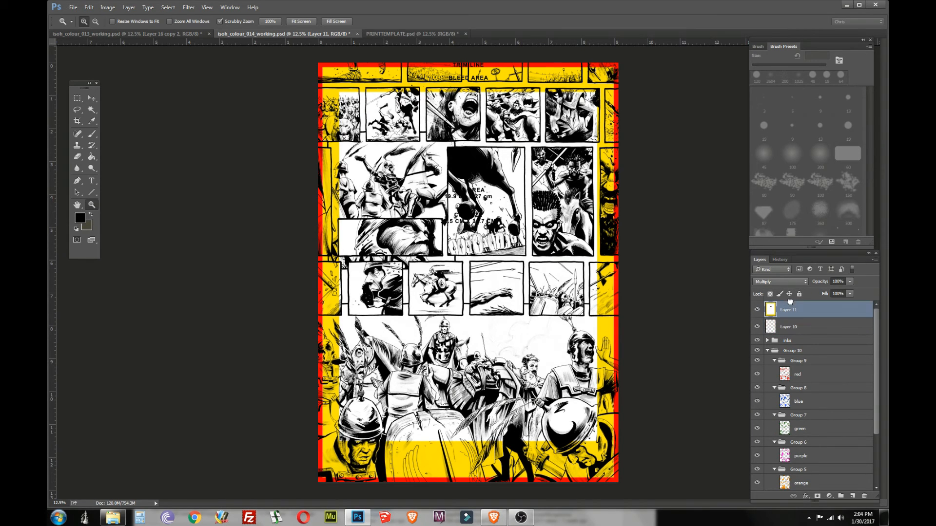
{"action": "left_click", "coordinate": [781, 281]}
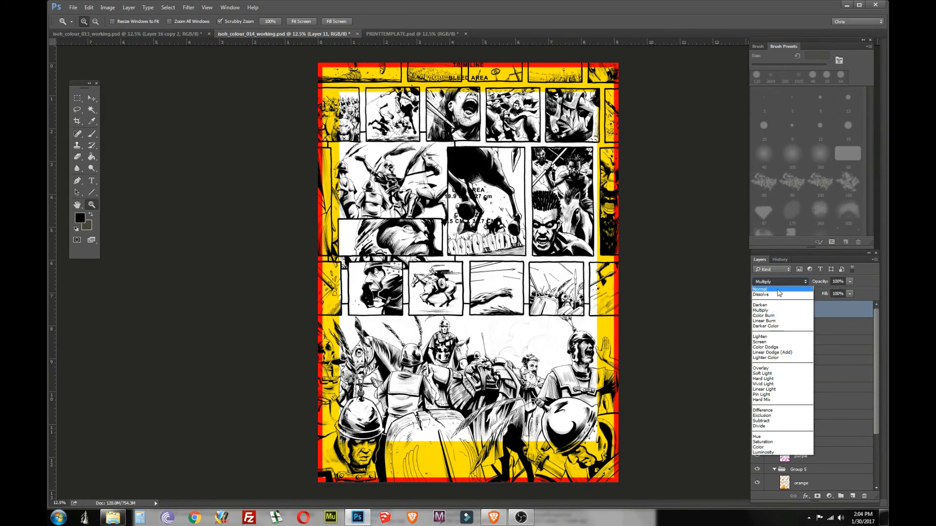
{"action": "left_click", "coordinate": [765, 288]}
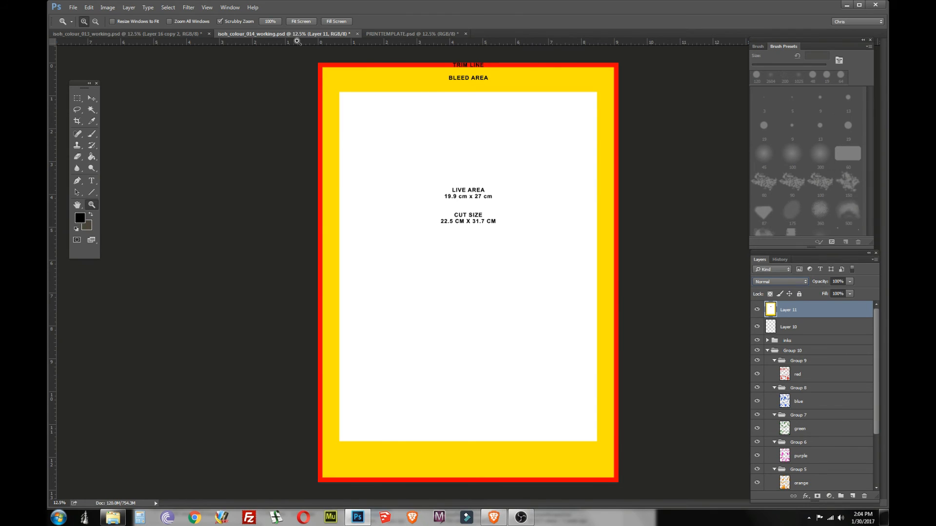
Check the comic page's image size in inches along with its resolution, without applying any change.
{"action": "left_click", "coordinate": [106, 8]}
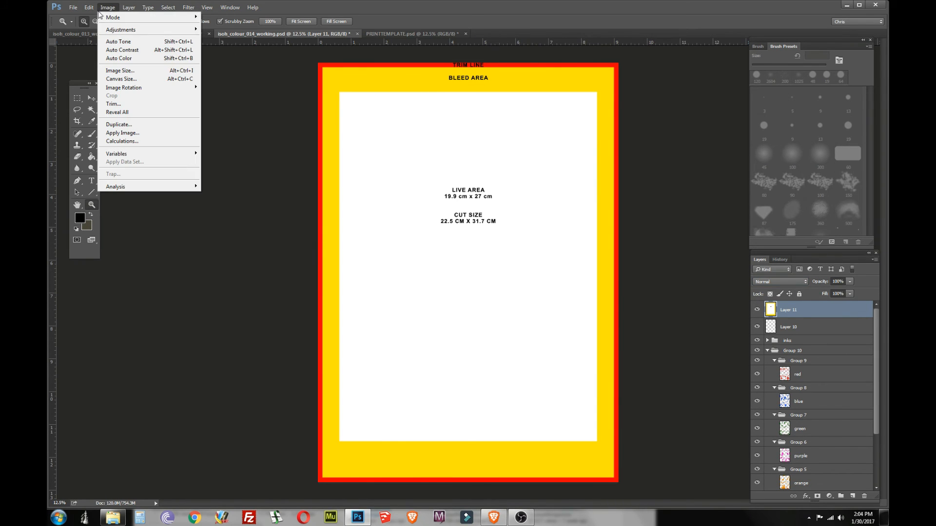
{"action": "left_click", "coordinate": [120, 71]}
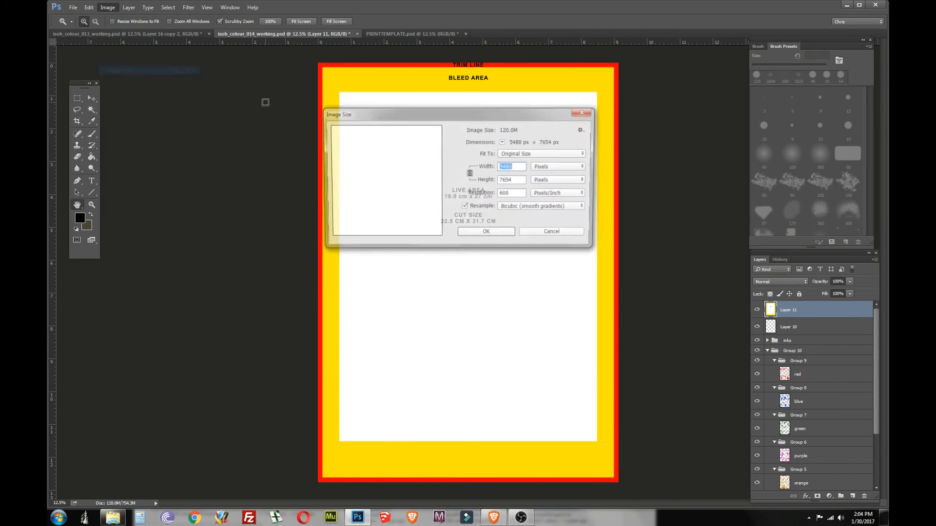
{"action": "left_click_drag", "start_coordinate": [516, 117], "coordinate": [550, 135]}
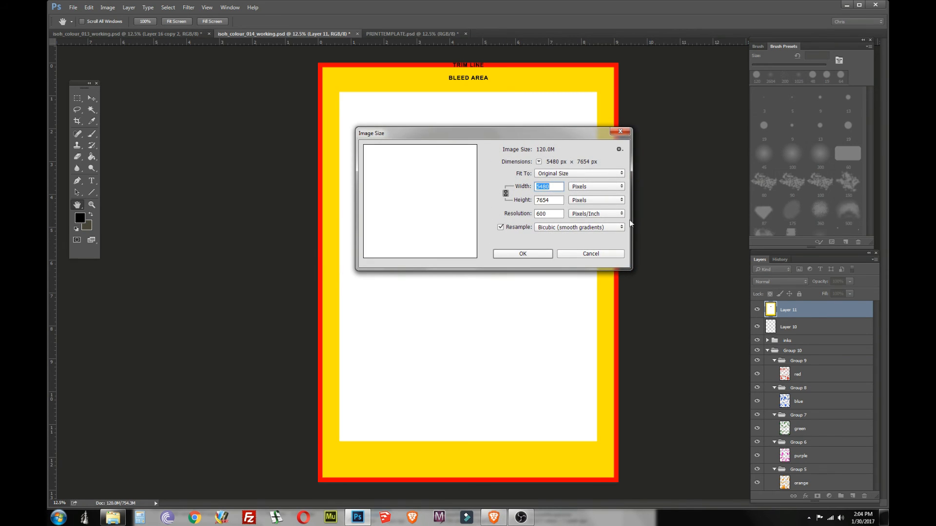
{"action": "left_click", "coordinate": [595, 187]}
{"action": "left_click", "coordinate": [593, 210]}
{"action": "left_click_drag", "start_coordinate": [578, 134], "coordinate": [611, 117]}
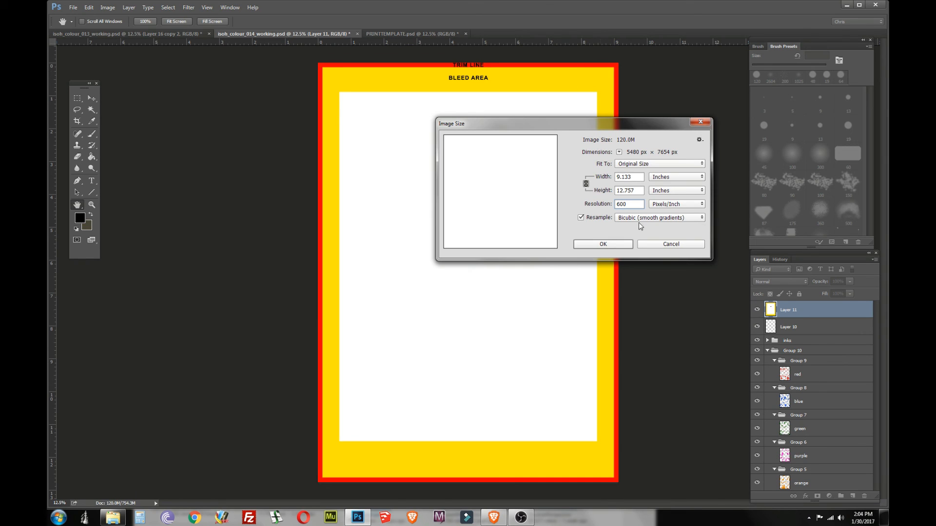
{"action": "left_click", "coordinate": [671, 243]}
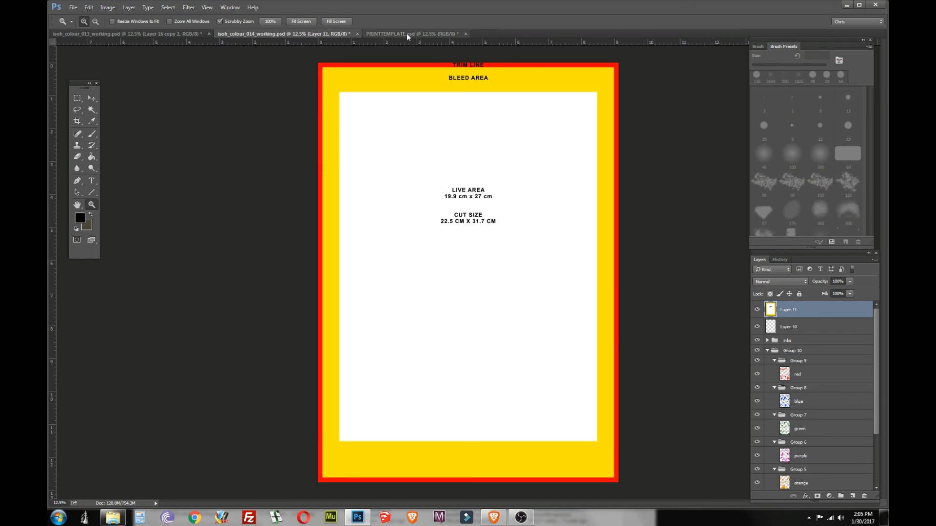
Close PRINTTEMPLATE.psd and hide the template layer in isoh_colour_014_working.psd.
{"action": "left_click", "coordinate": [381, 33]}
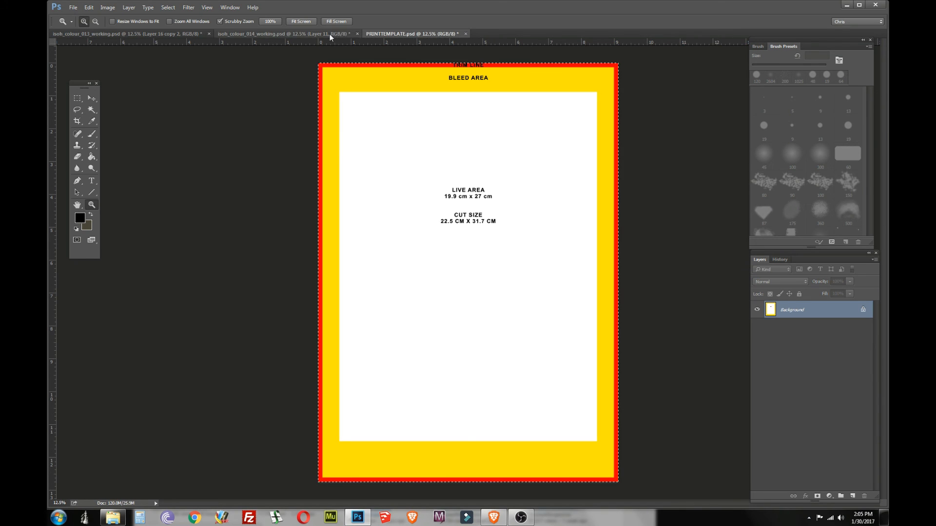
{"action": "left_click", "coordinate": [330, 34]}
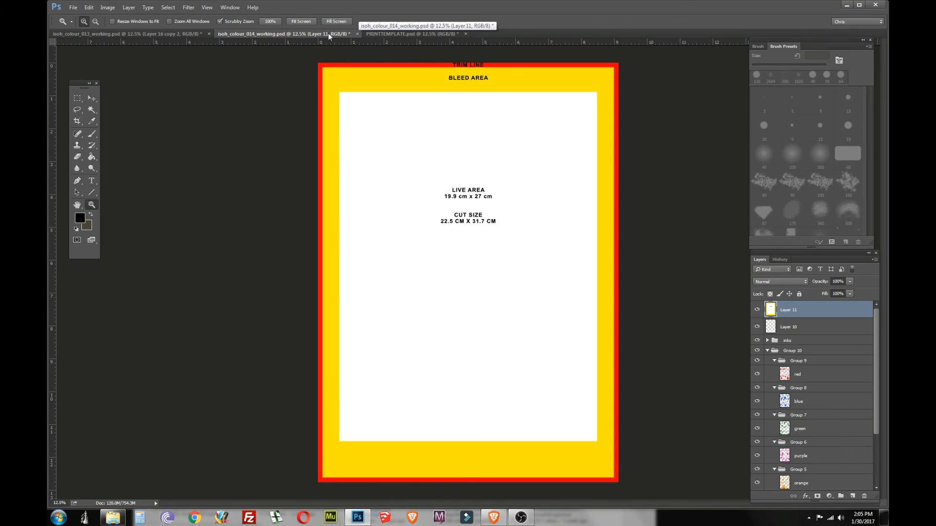
{"action": "left_click", "coordinate": [90, 98]}
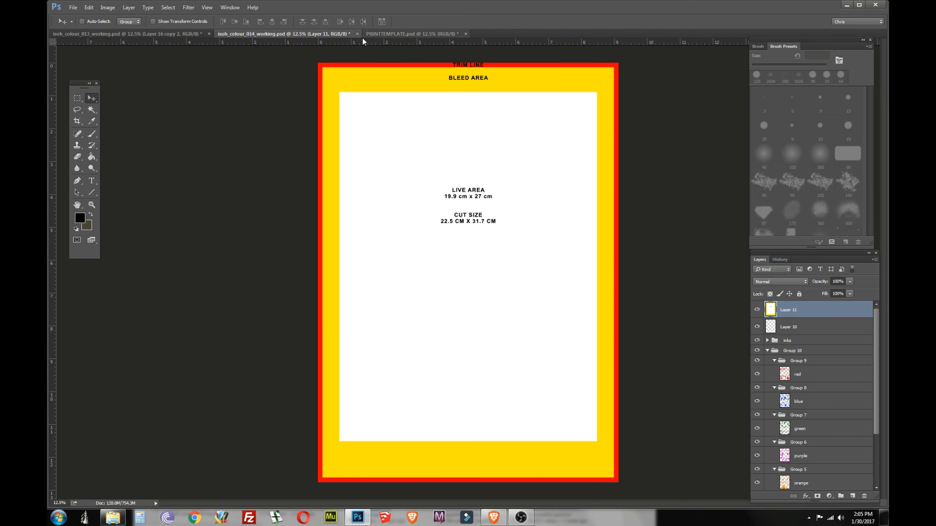
{"action": "left_click", "coordinate": [383, 33]}
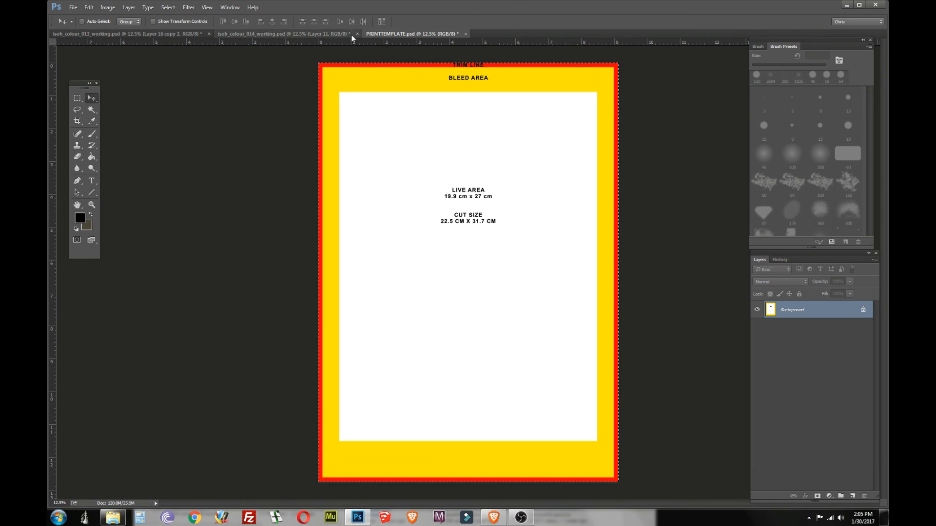
{"action": "left_click", "coordinate": [465, 33]}
{"action": "left_click", "coordinate": [471, 196]}
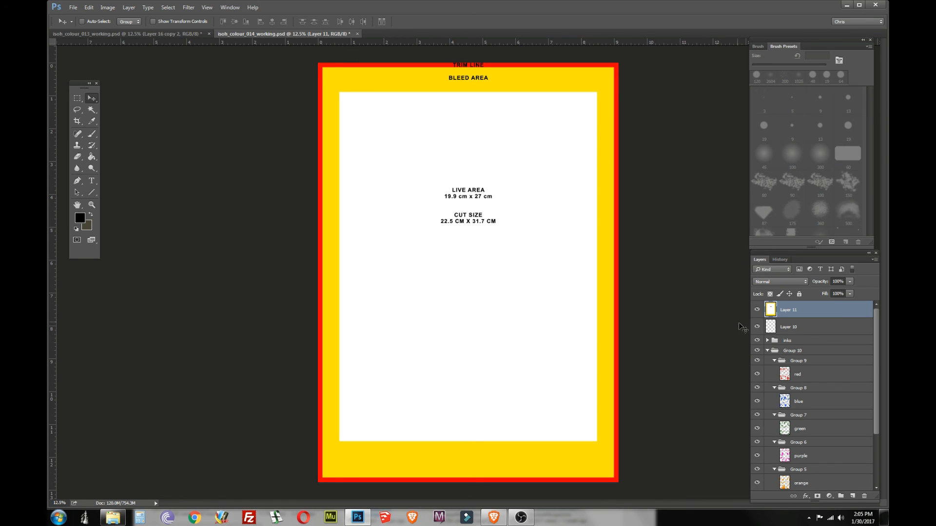
{"action": "left_click", "coordinate": [757, 310]}
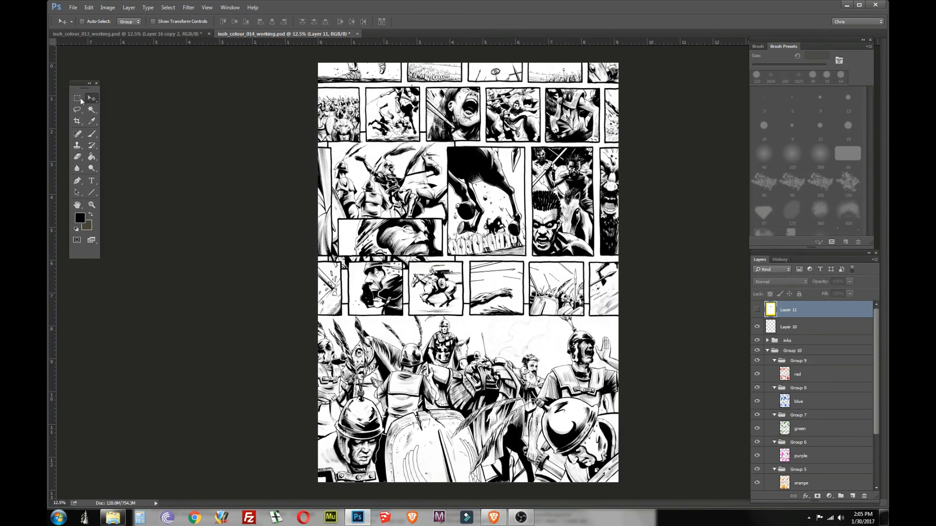
{"action": "left_click", "coordinate": [77, 98]}
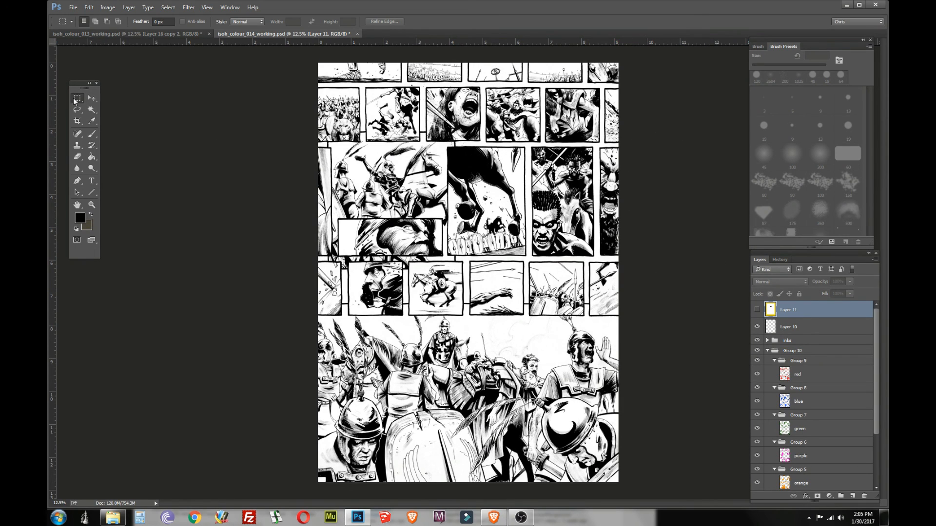
{"action": "left_click", "coordinate": [92, 98]}
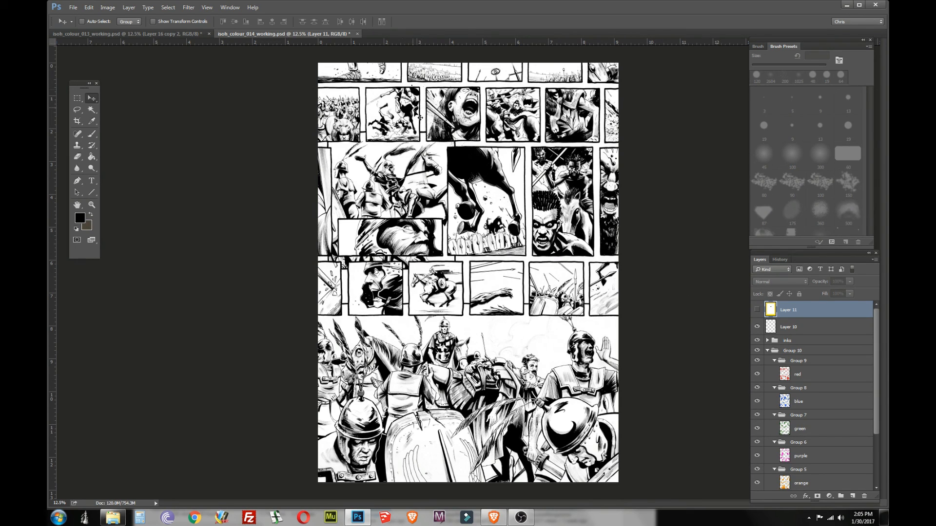
{"action": "left_click", "coordinate": [78, 98]}
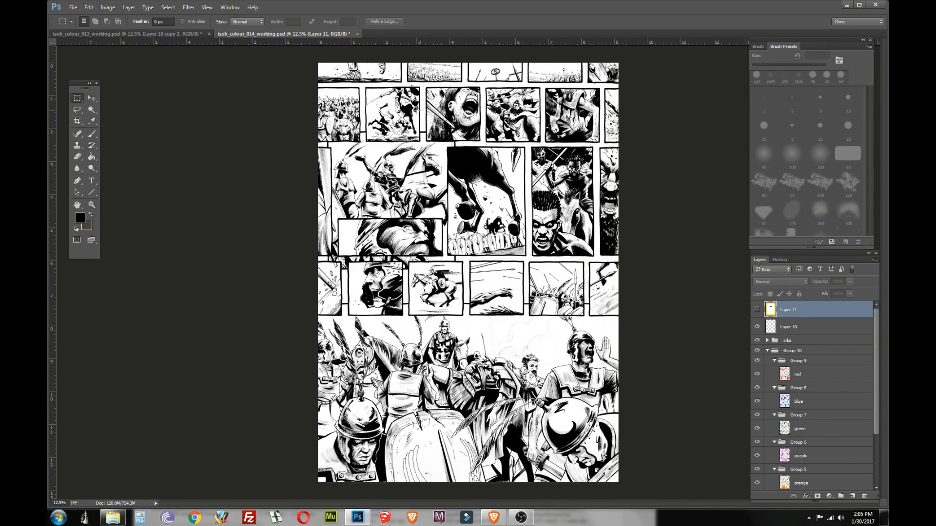
{"action": "left_click", "coordinate": [91, 98]}
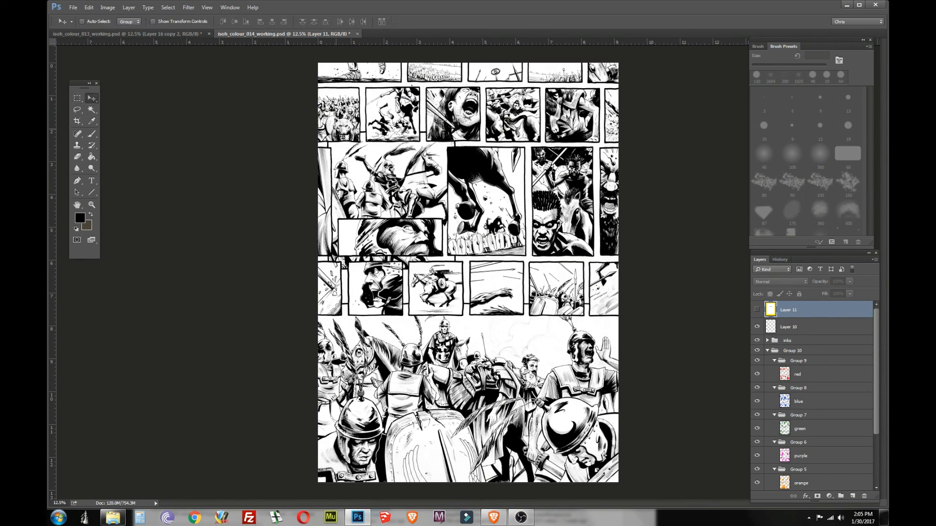